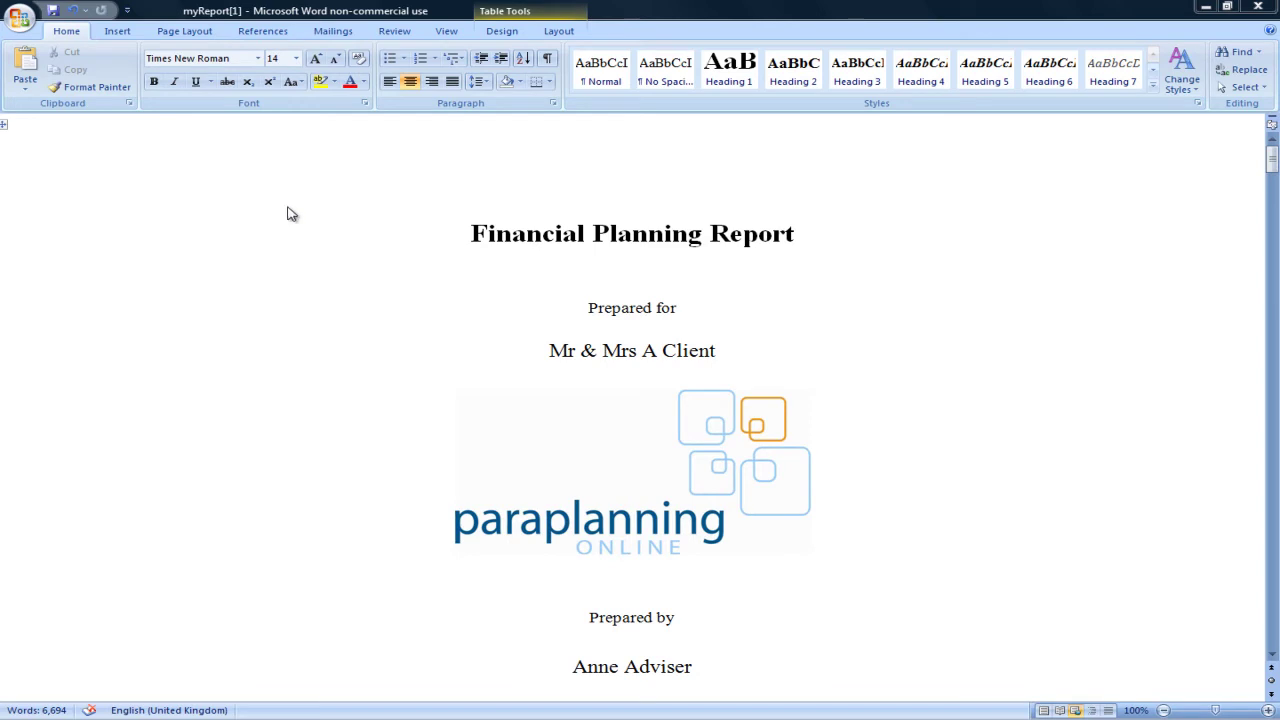
Switch the report to Print Layout view and return to its cover page.
{"action": "left_click", "coordinate": [447, 31]}
{"action": "left_click", "coordinate": [30, 65]}
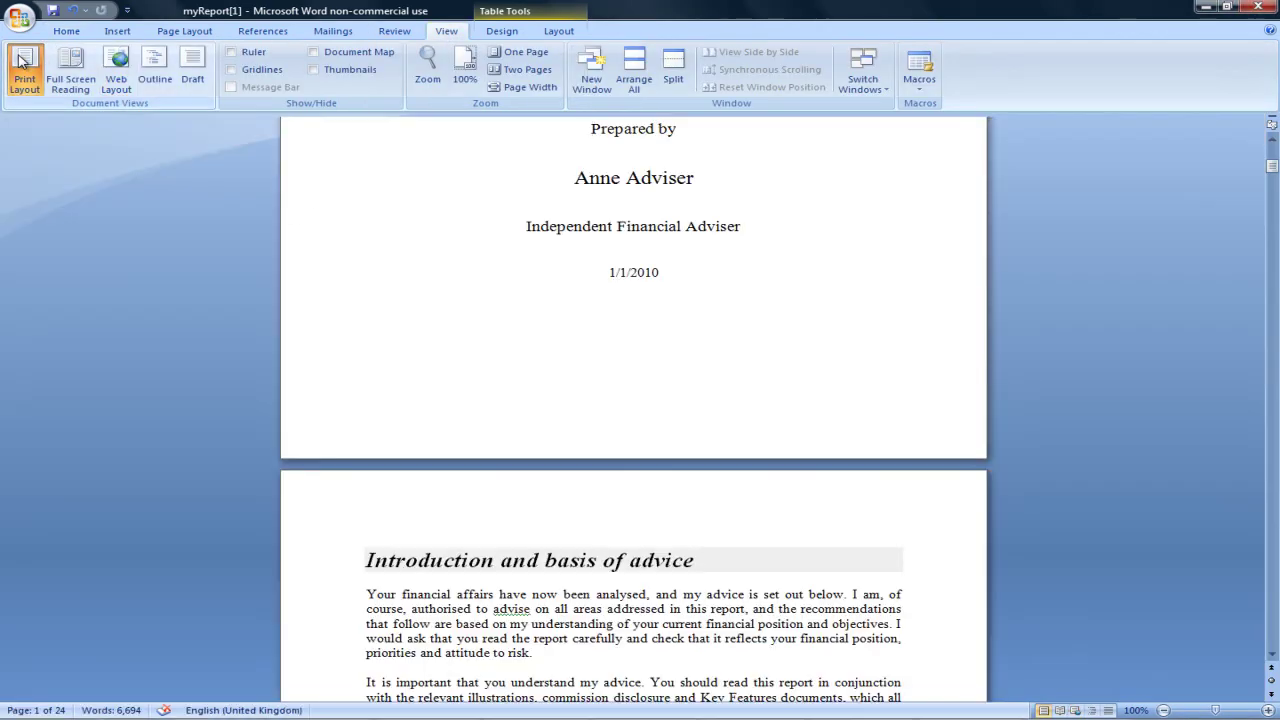
{"action": "scroll", "coordinate": [377, 220], "scroll_direction": "up", "scroll_amount": 5}
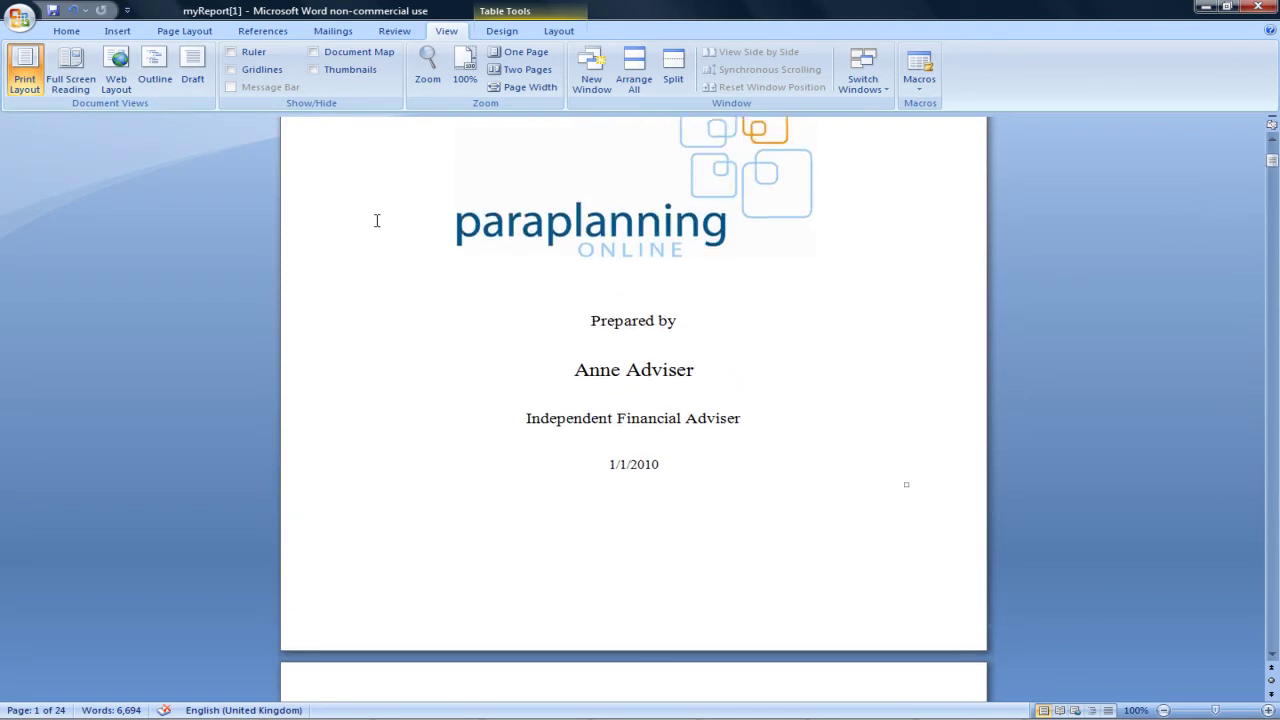
{"action": "scroll", "coordinate": [377, 220], "scroll_direction": "up", "scroll_amount": 4}
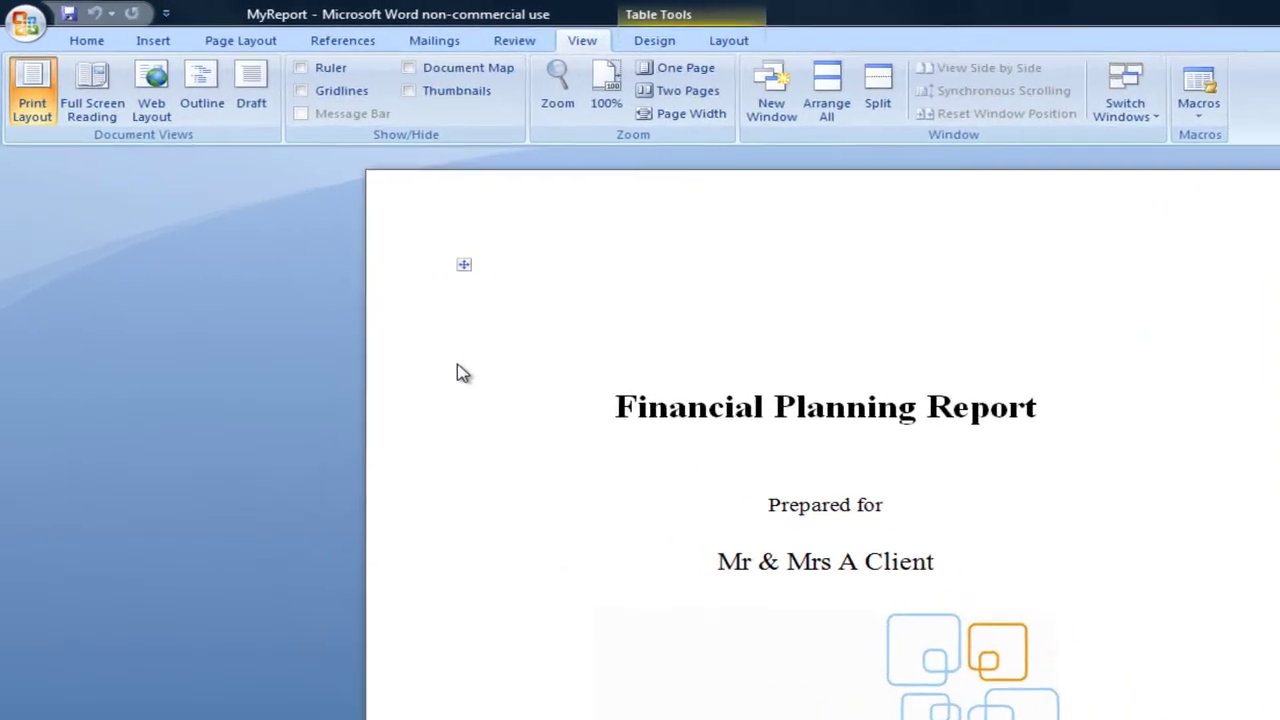
Save a copy of the report in the Documents folder as a Word Document named Report.
{"action": "left_click", "coordinate": [24, 24]}
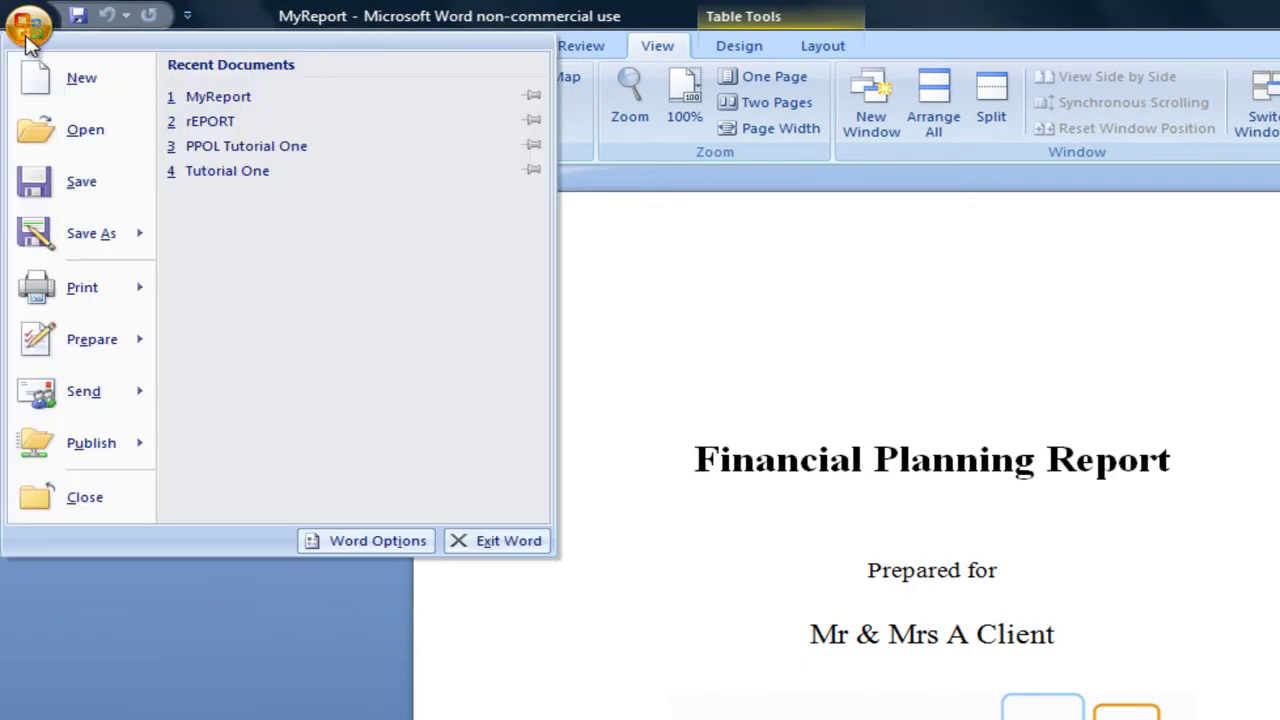
{"action": "mouse_move", "coordinate": [105, 234]}
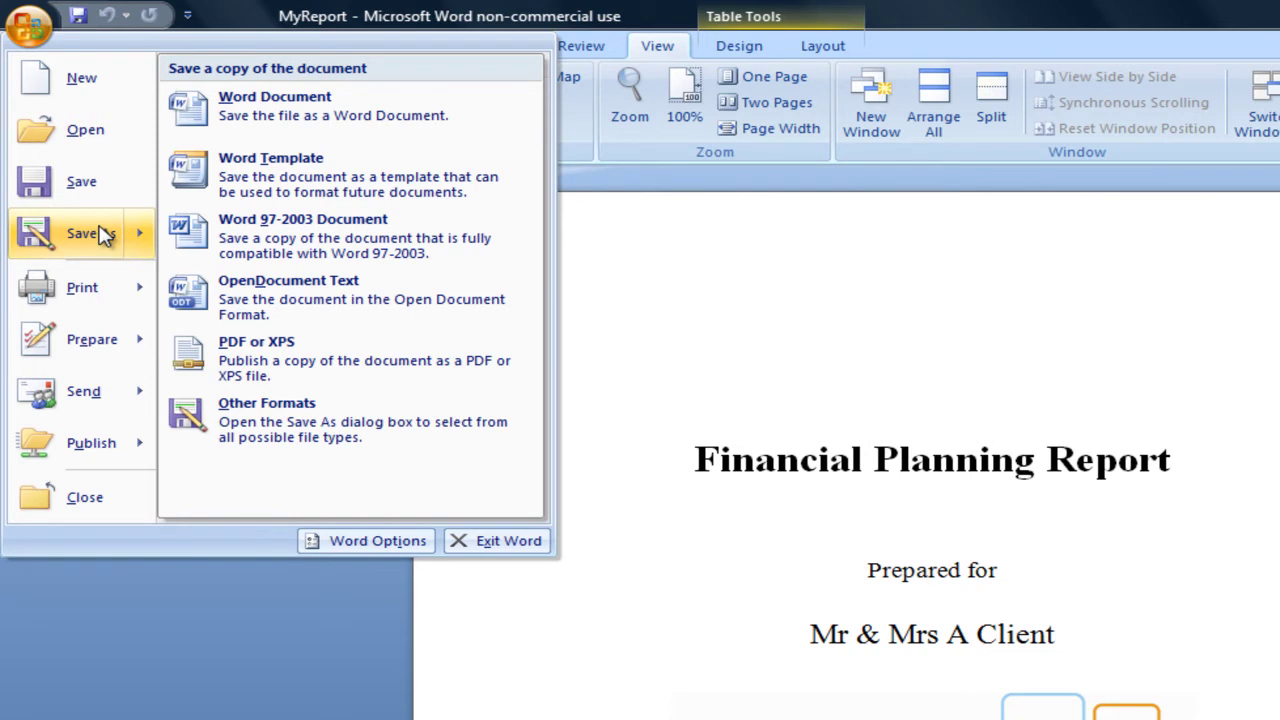
{"action": "left_click", "coordinate": [105, 234]}
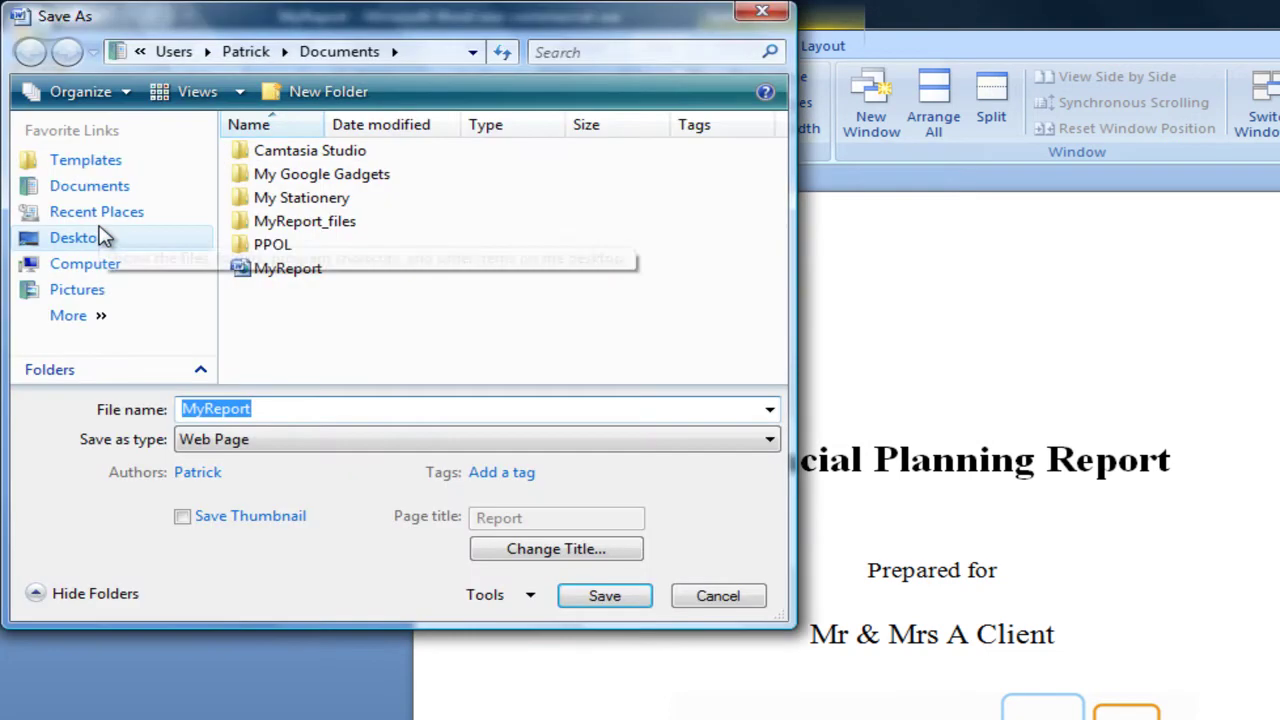
{"action": "type", "text": "Report"}
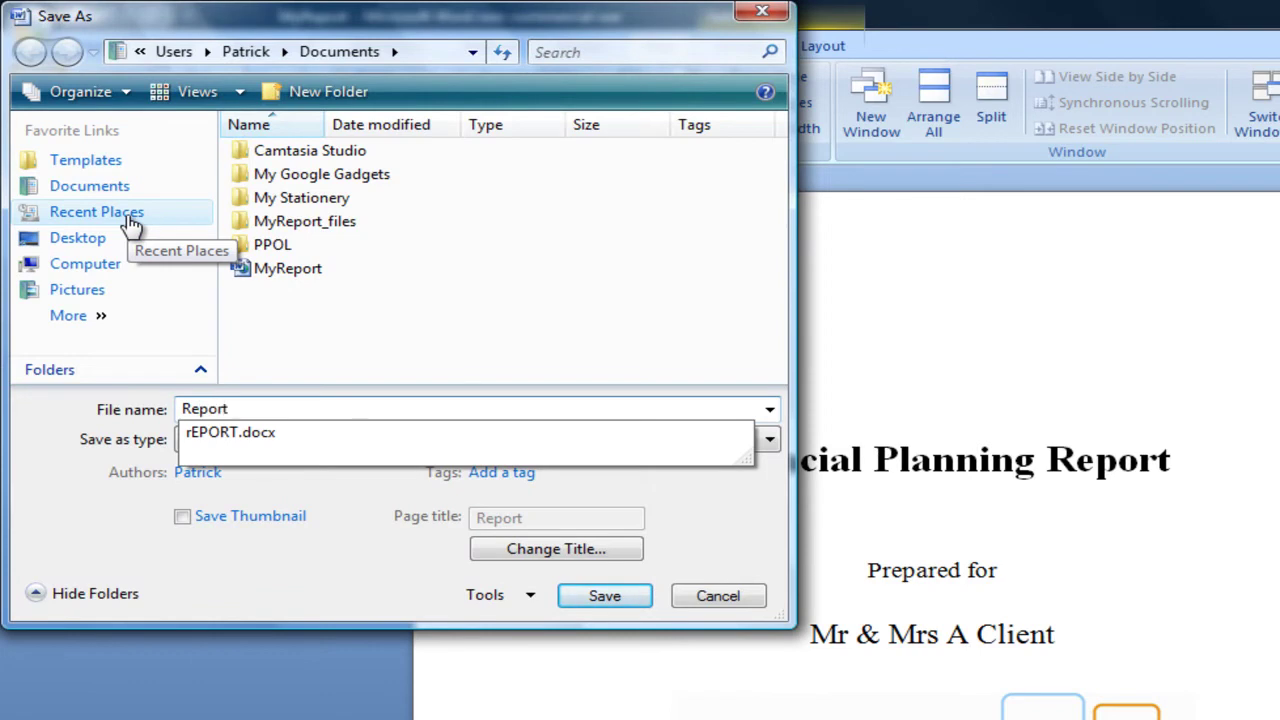
{"action": "left_click", "coordinate": [332, 506]}
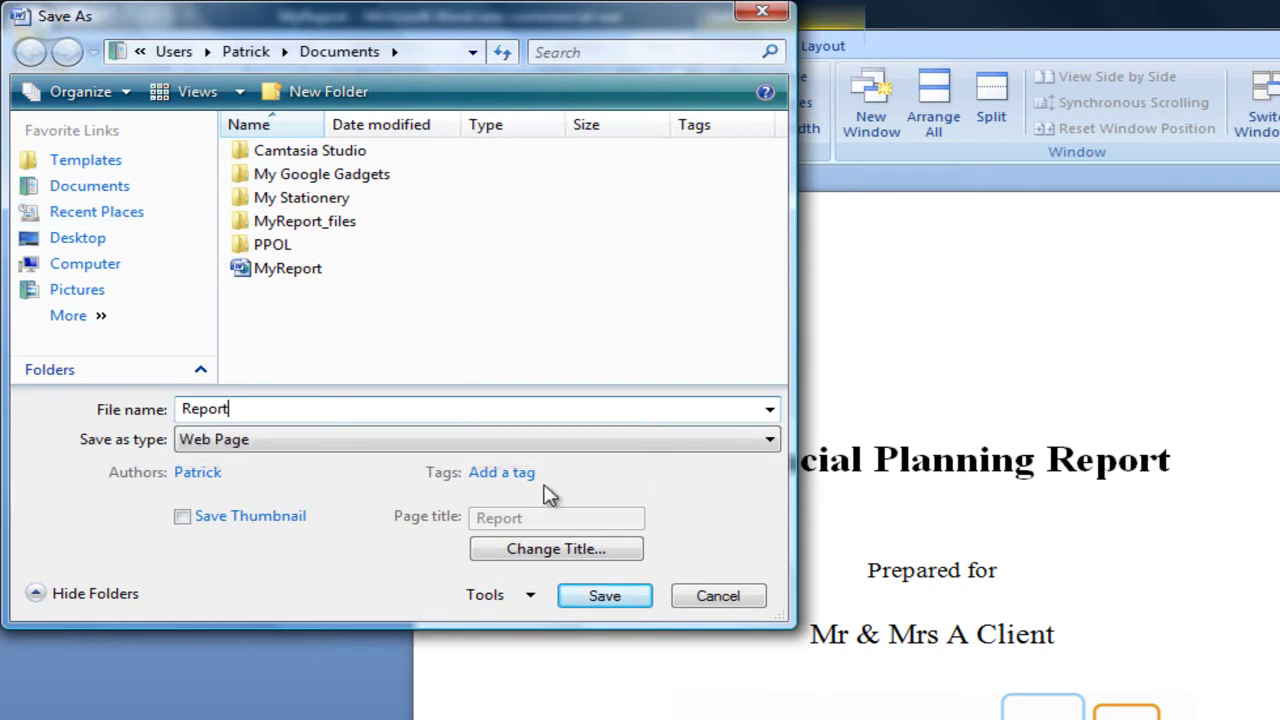
{"action": "left_click", "coordinate": [770, 440]}
{"action": "left_click", "coordinate": [737, 464]}
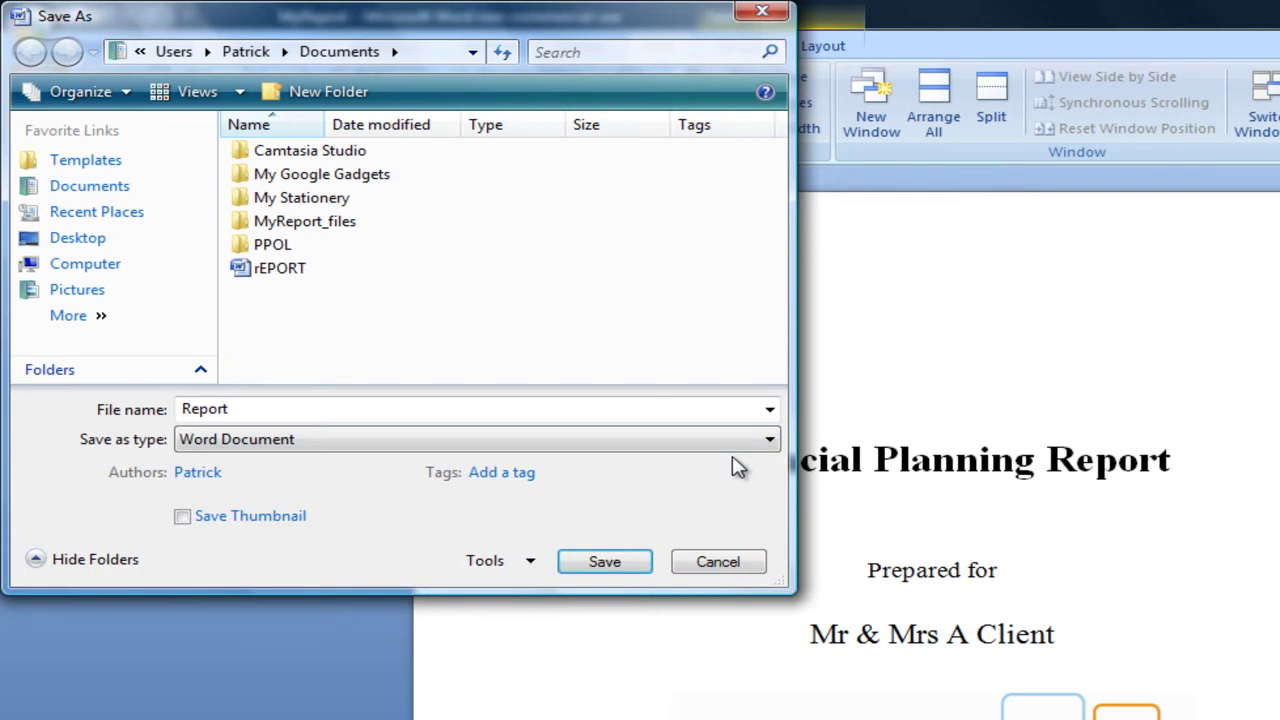
{"action": "left_click", "coordinate": [604, 562]}
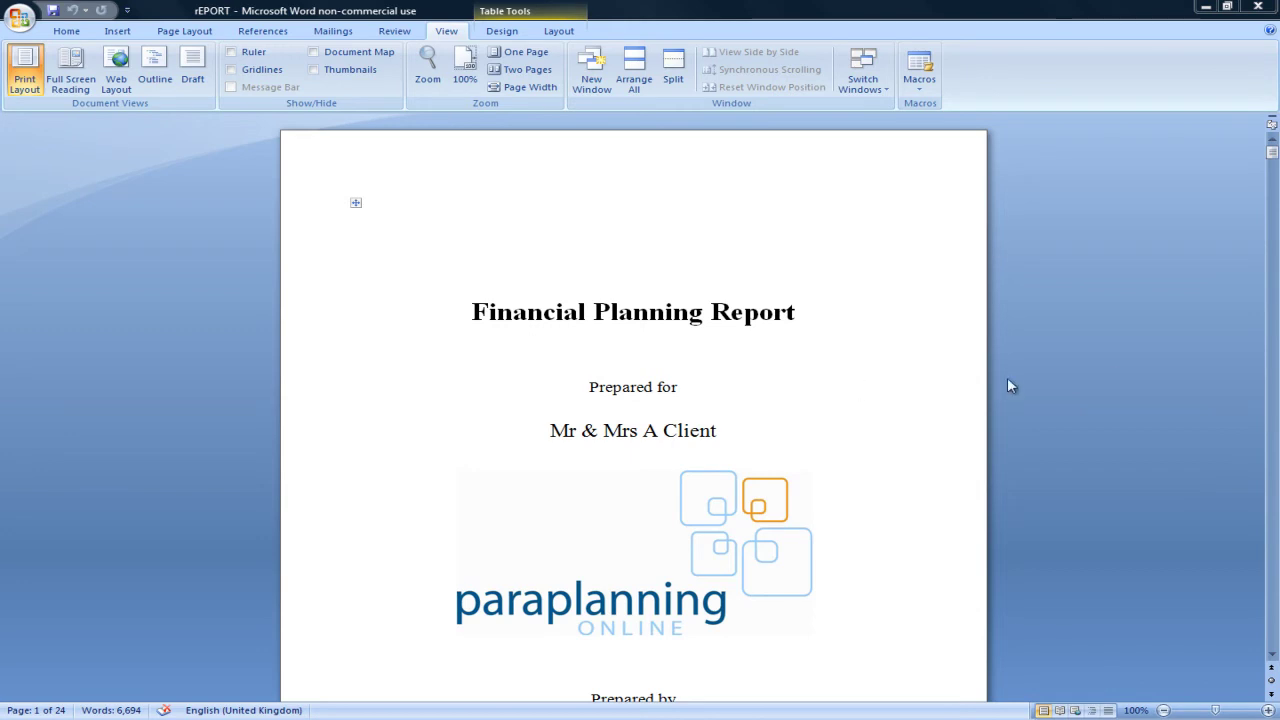
Delete the Attitude to Risk section on page 2, including its heading, introduction and all the risk rating descriptions.
{"action": "scroll", "coordinate": [1106, 372], "scroll_direction": "down", "scroll_amount": 5}
{"action": "scroll", "coordinate": [1106, 369], "scroll_direction": "down", "scroll_amount": 12}
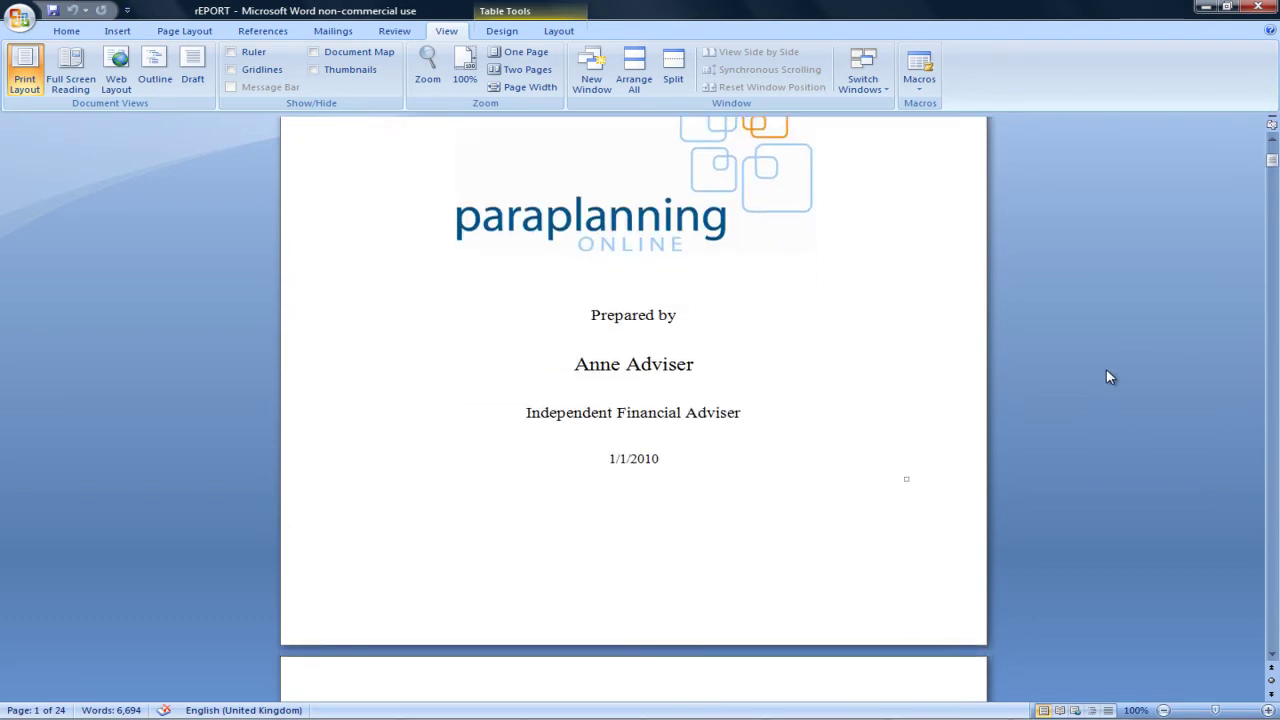
{"action": "scroll", "coordinate": [1106, 376], "scroll_direction": "down", "scroll_amount": 2}
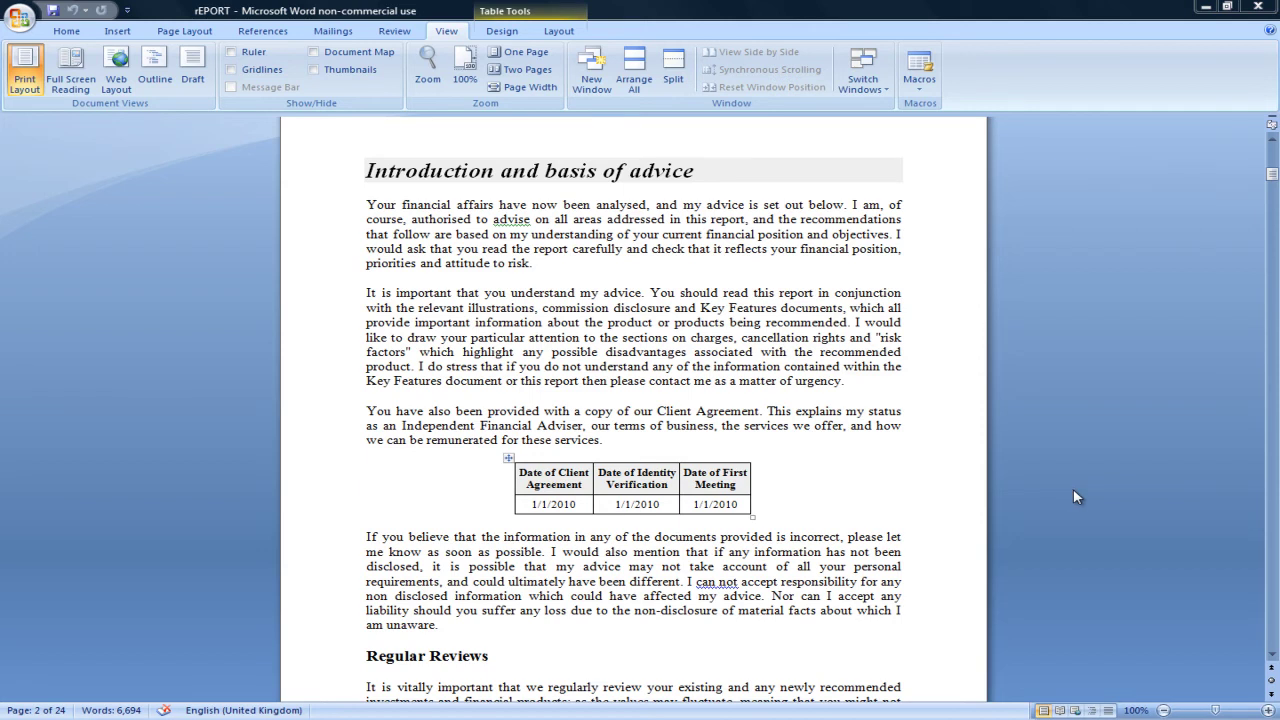
{"action": "scroll", "coordinate": [1073, 497], "scroll_direction": "down", "scroll_amount": 3}
{"action": "scroll", "coordinate": [1073, 497], "scroll_direction": "down", "scroll_amount": 2}
{"action": "scroll", "coordinate": [1073, 497], "scroll_direction": "down", "scroll_amount": 1}
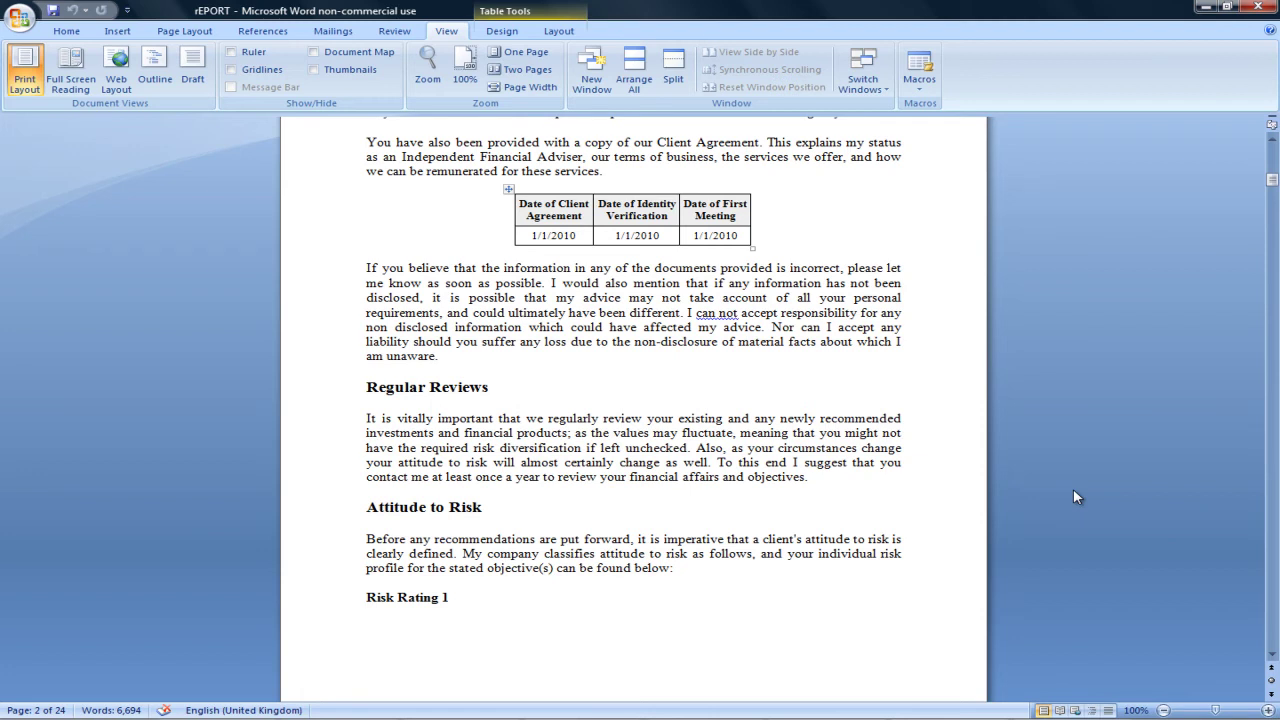
{"action": "left_click", "coordinate": [365, 507]}
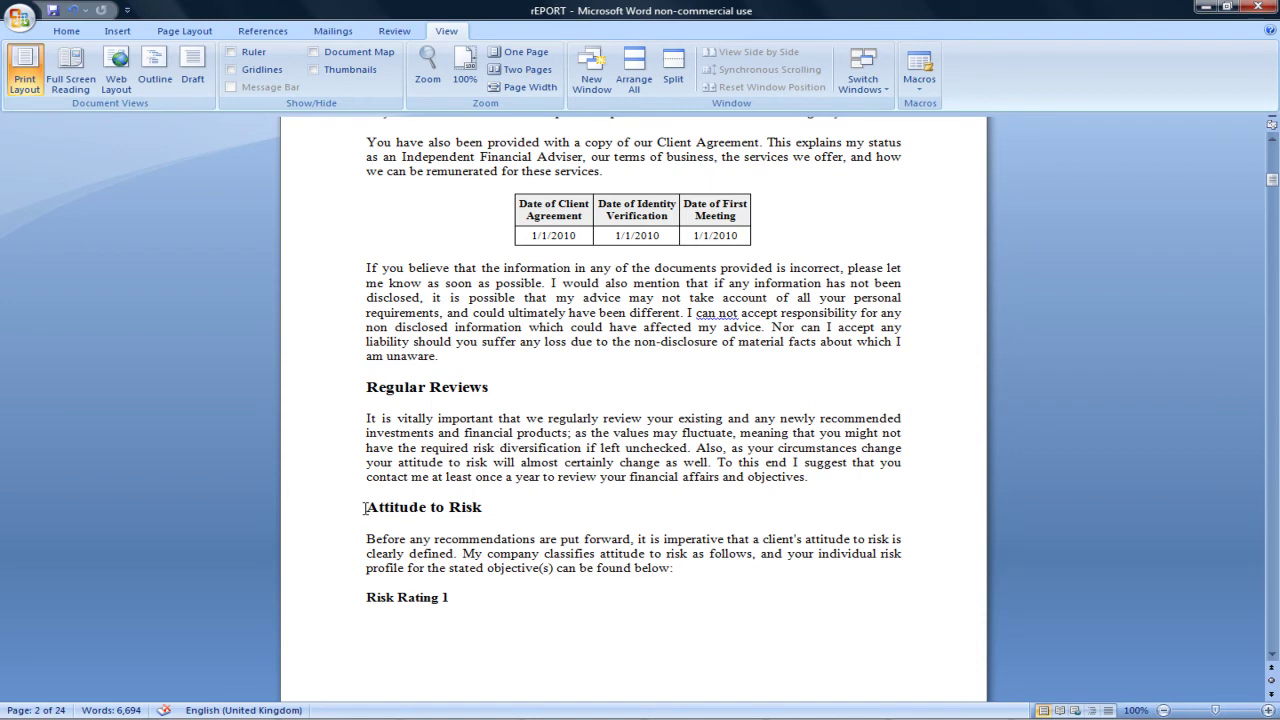
{"action": "key", "text": "shift+Down"}
{"action": "key", "text": "shift+Down"}
{"action": "key", "text": "shift+Down"}
{"action": "key", "text": "shift+Down"}
{"action": "key", "text": "shift+Down"}
{"action": "key", "text": "shift+Down"}
{"action": "key", "text": "shift+Down"}
{"action": "key", "text": "shift+Down"}
{"action": "key", "text": "shift+Down"}
{"action": "key", "text": "shift+Down"}
{"action": "key", "text": "shift+Down"}
{"action": "key", "text": "shift+Down"}
{"action": "key", "text": "shift+Down"}
{"action": "key", "text": "shift+Down"}
{"action": "key", "text": "shift+Down"}
{"action": "key", "text": "shift+Down"}
{"action": "key", "text": "shift+Down"}
{"action": "key", "text": "shift+Down"}
{"action": "key", "text": "shift+Down"}
{"action": "key", "text": "shift+Down"}
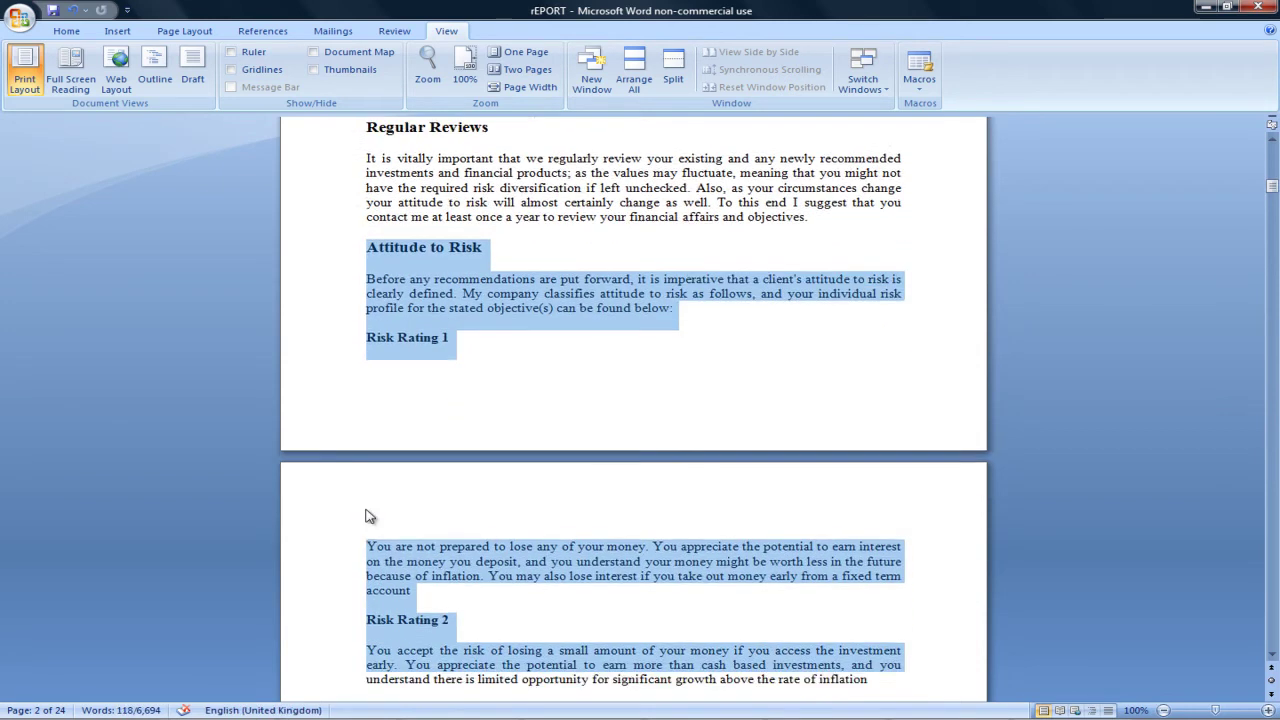
{"action": "key", "text": "shift+Down"}
{"action": "key", "text": "shift+Down"}
{"action": "key", "text": "shift+Down"}
{"action": "key", "text": "shift+Down"}
{"action": "key", "text": "shift+Down"}
{"action": "key", "text": "shift+Down"}
{"action": "key", "text": "shift+Down"}
{"action": "key", "text": "shift+Down"}
{"action": "key", "text": "shift+Down"}
{"action": "key", "text": "shift+Down"}
{"action": "key", "text": "shift+Down"}
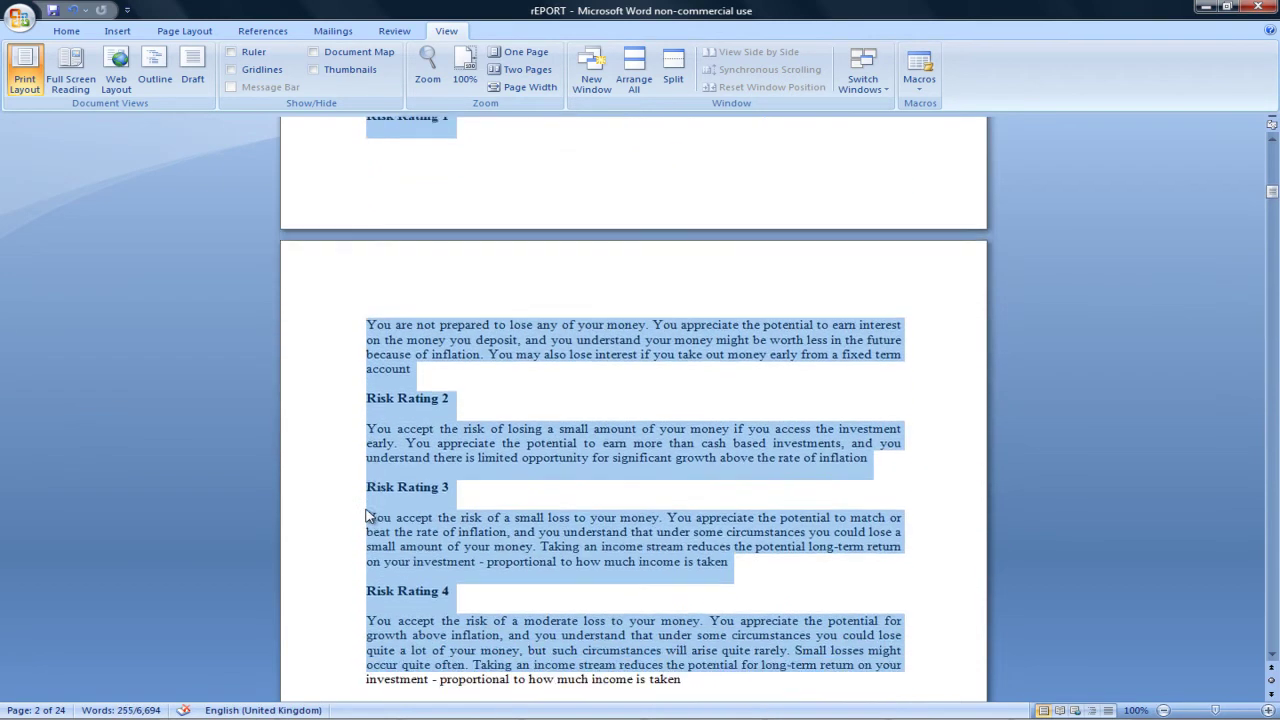
{"action": "key", "text": "shift+Down"}
{"action": "key", "text": "shift+Down"}
{"action": "key", "text": "shift+Down"}
{"action": "key", "text": "shift+Down"}
{"action": "key", "text": "shift+Down"}
{"action": "key", "text": "shift+Down"}
{"action": "key", "text": "shift+Down"}
{"action": "key", "text": "shift+Down"}
{"action": "key", "text": "shift+Down"}
{"action": "key", "text": "shift+Down"}
{"action": "key", "text": "shift+Down"}
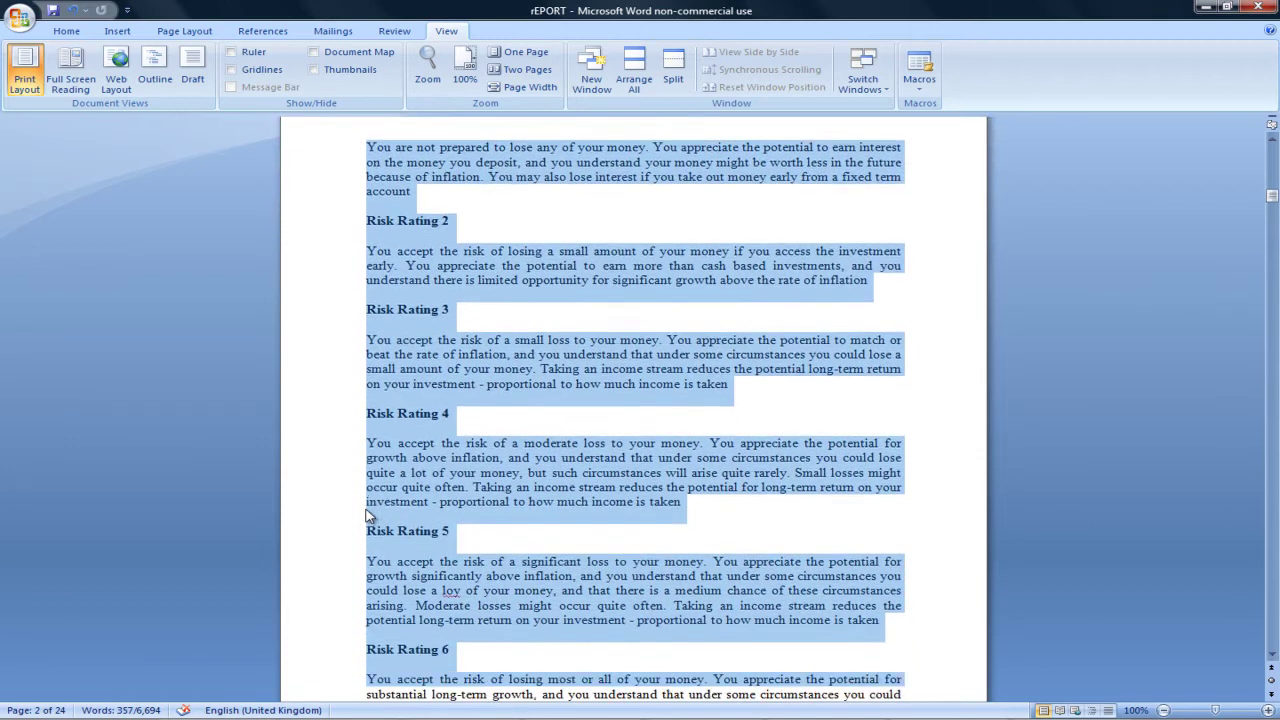
{"action": "key", "text": "shift+Down"}
{"action": "key", "text": "Delete"}
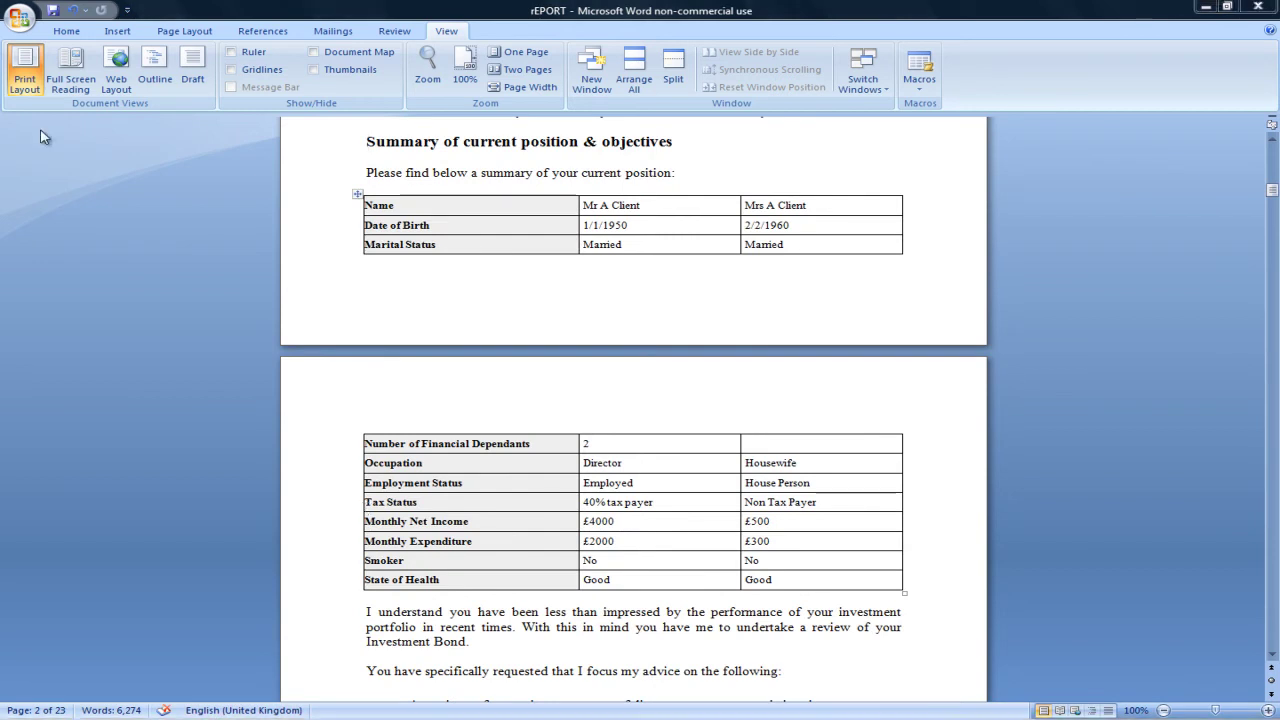
Review the report from the client's current position through the existing investments and investment recommendations to the Summary of Recommendations.
{"action": "scroll", "coordinate": [44, 137], "scroll_direction": "down", "scroll_amount": 1}
{"action": "scroll", "coordinate": [40, 137], "scroll_direction": "down", "scroll_amount": 12}
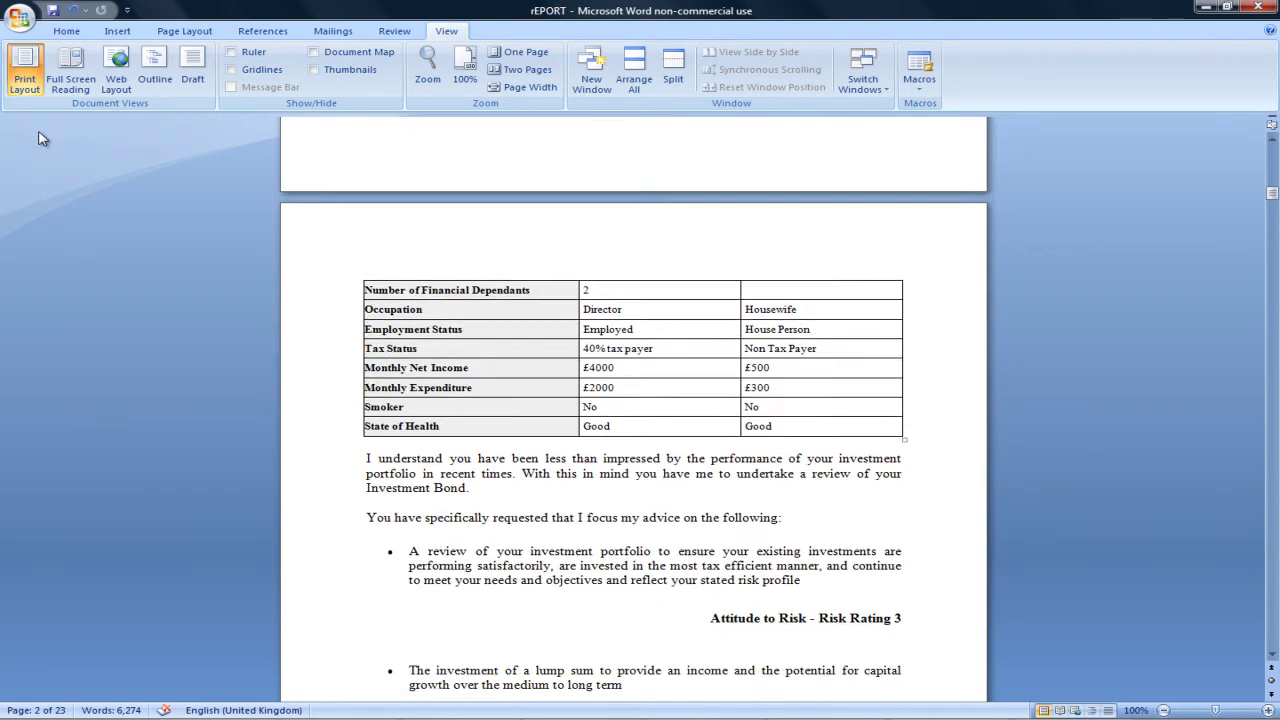
{"action": "scroll", "coordinate": [40, 139], "scroll_direction": "down", "scroll_amount": 12}
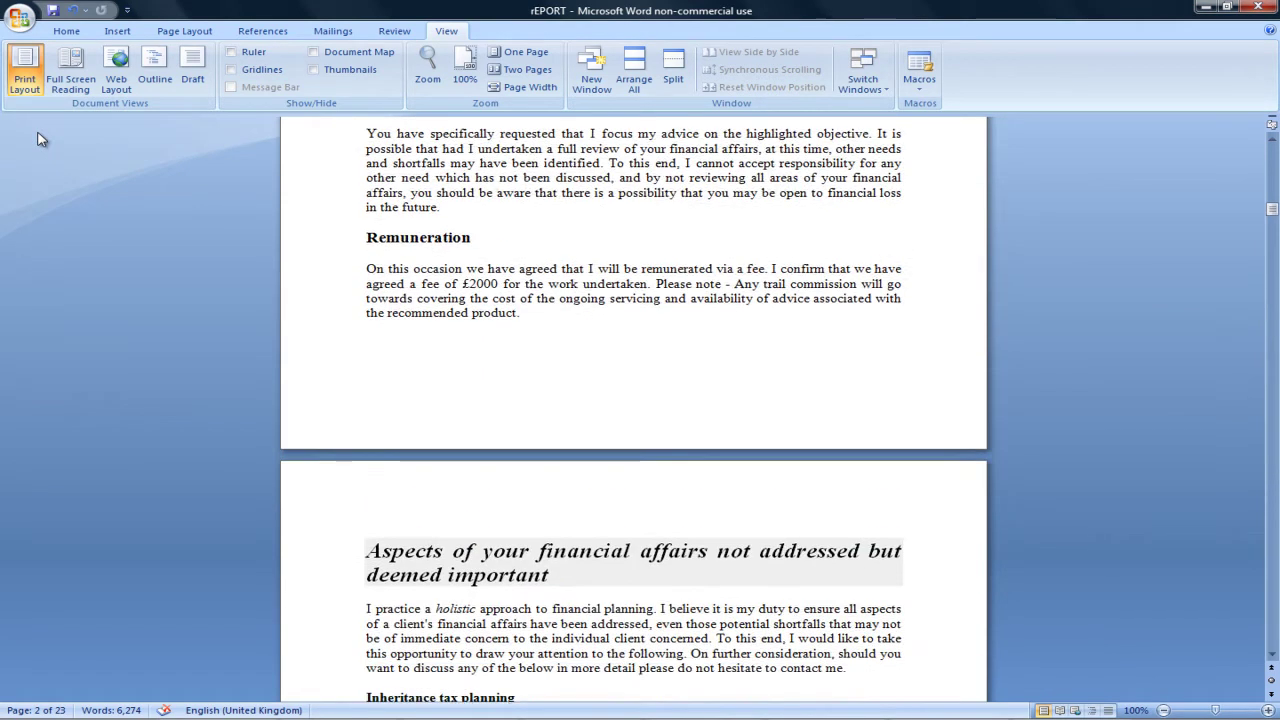
{"action": "scroll", "coordinate": [40, 139], "scroll_direction": "down", "scroll_amount": 1}
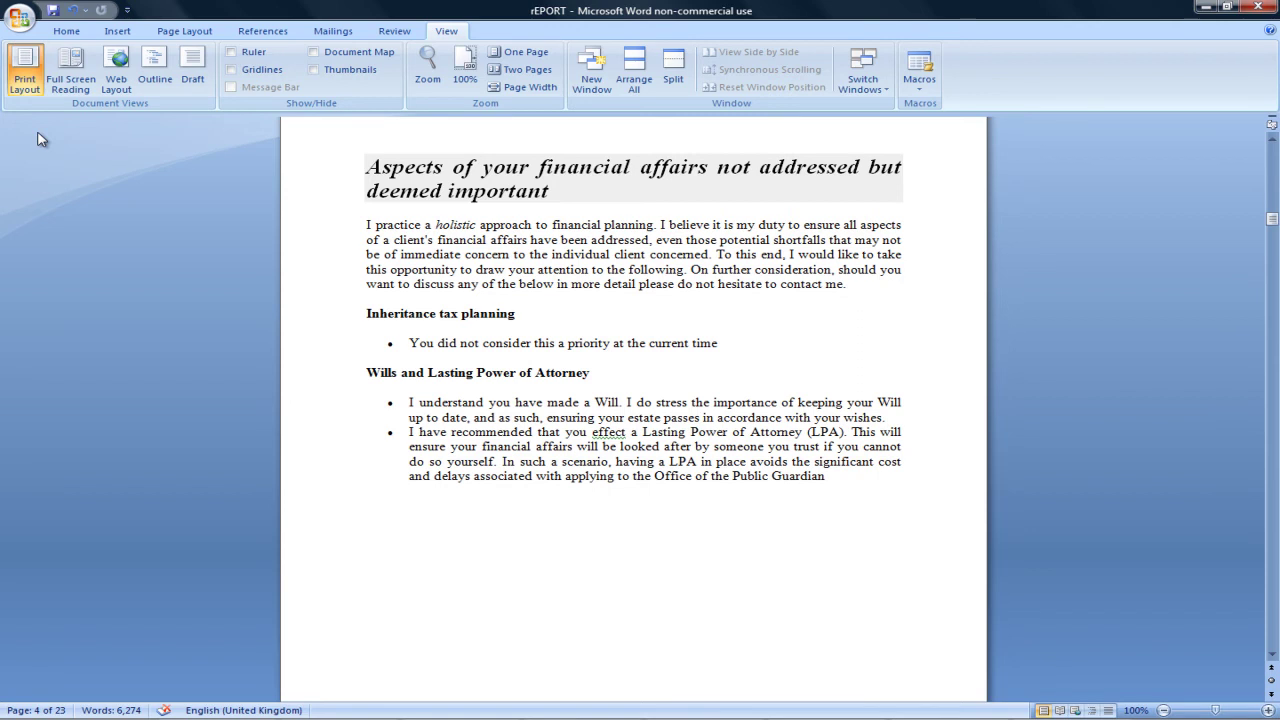
{"action": "scroll", "coordinate": [135, 233], "scroll_direction": "down", "scroll_amount": 4}
{"action": "scroll", "coordinate": [135, 233], "scroll_direction": "down", "scroll_amount": 10}
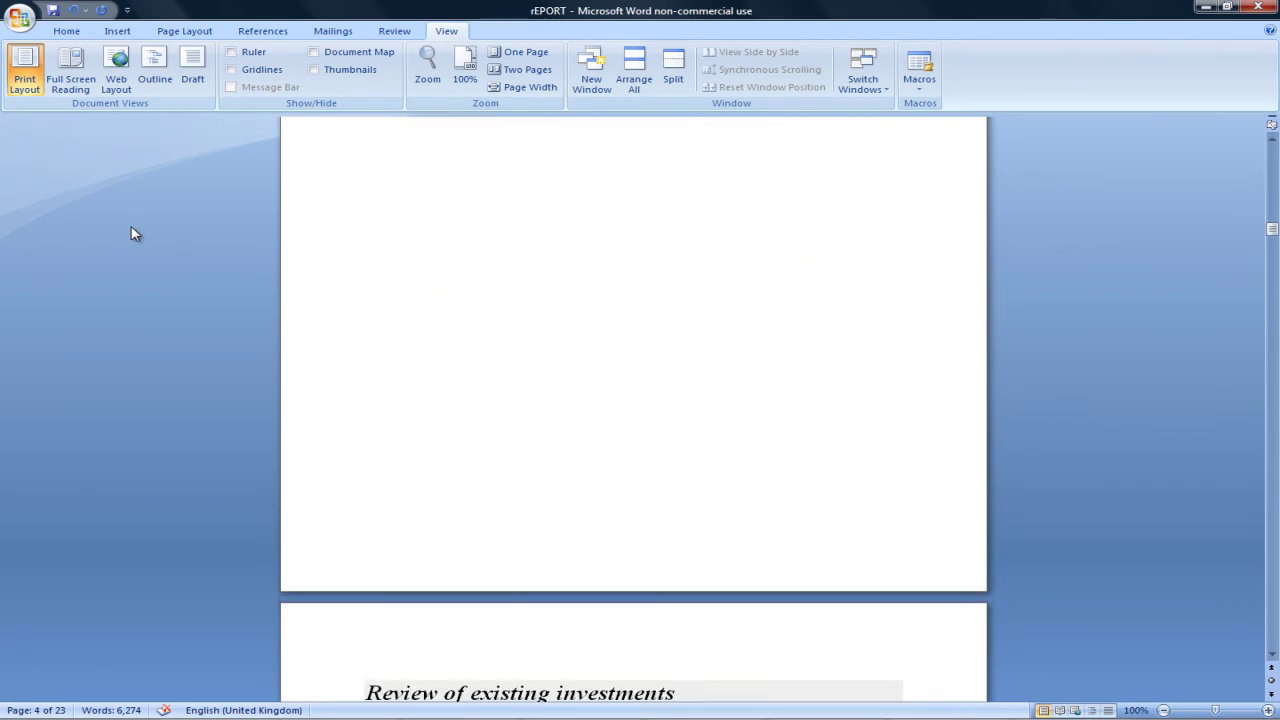
{"action": "scroll", "coordinate": [135, 233], "scroll_direction": "down", "scroll_amount": 5}
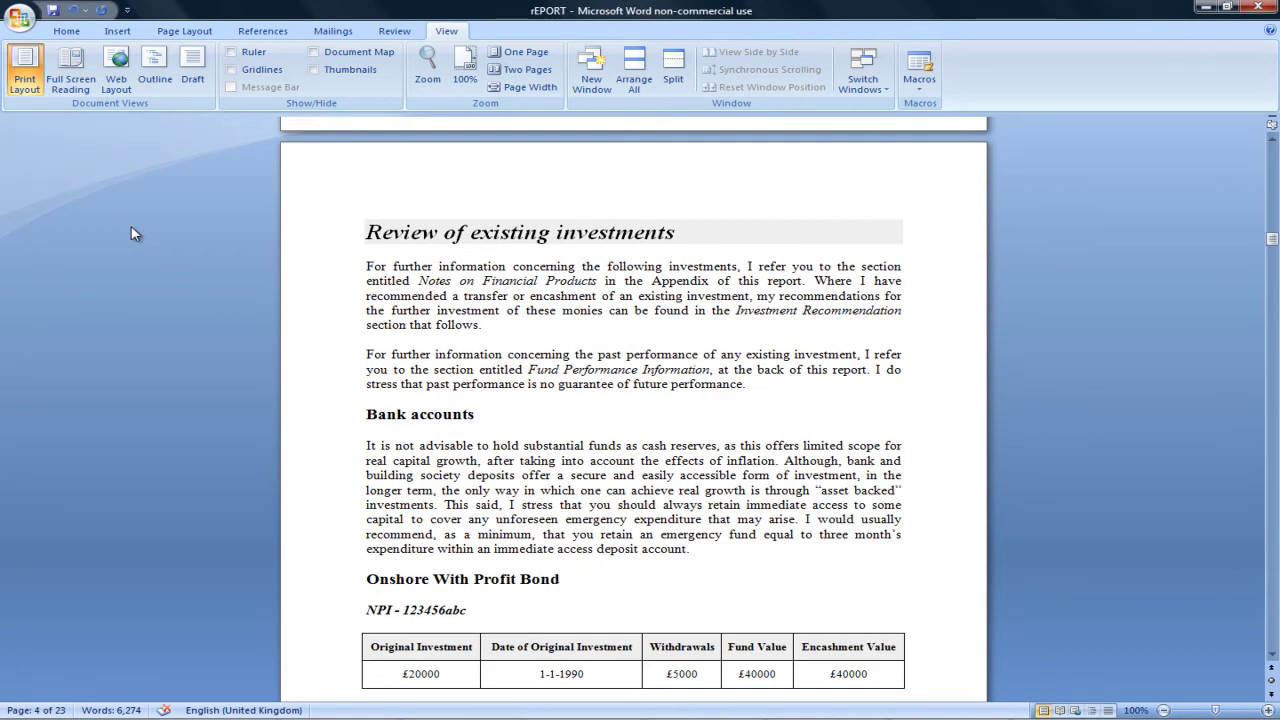
{"action": "scroll", "coordinate": [135, 233], "scroll_direction": "down", "scroll_amount": 6}
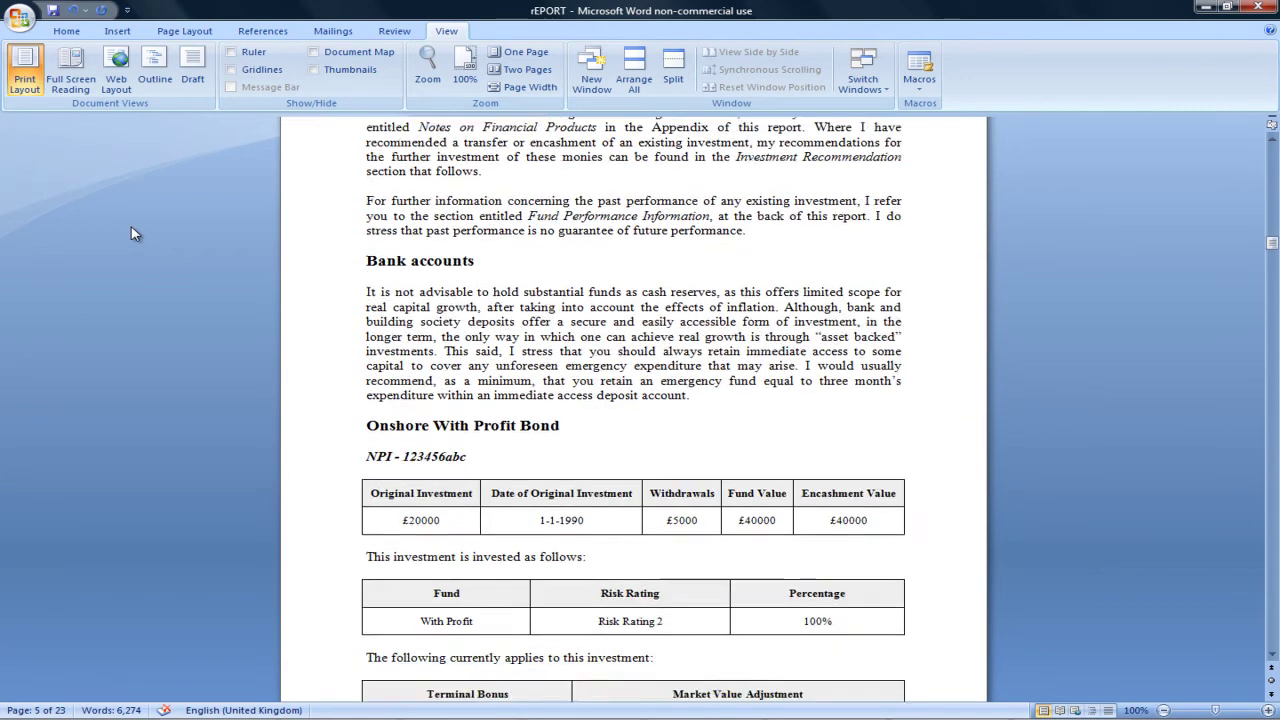
{"action": "scroll", "coordinate": [135, 233], "scroll_direction": "down", "scroll_amount": 8}
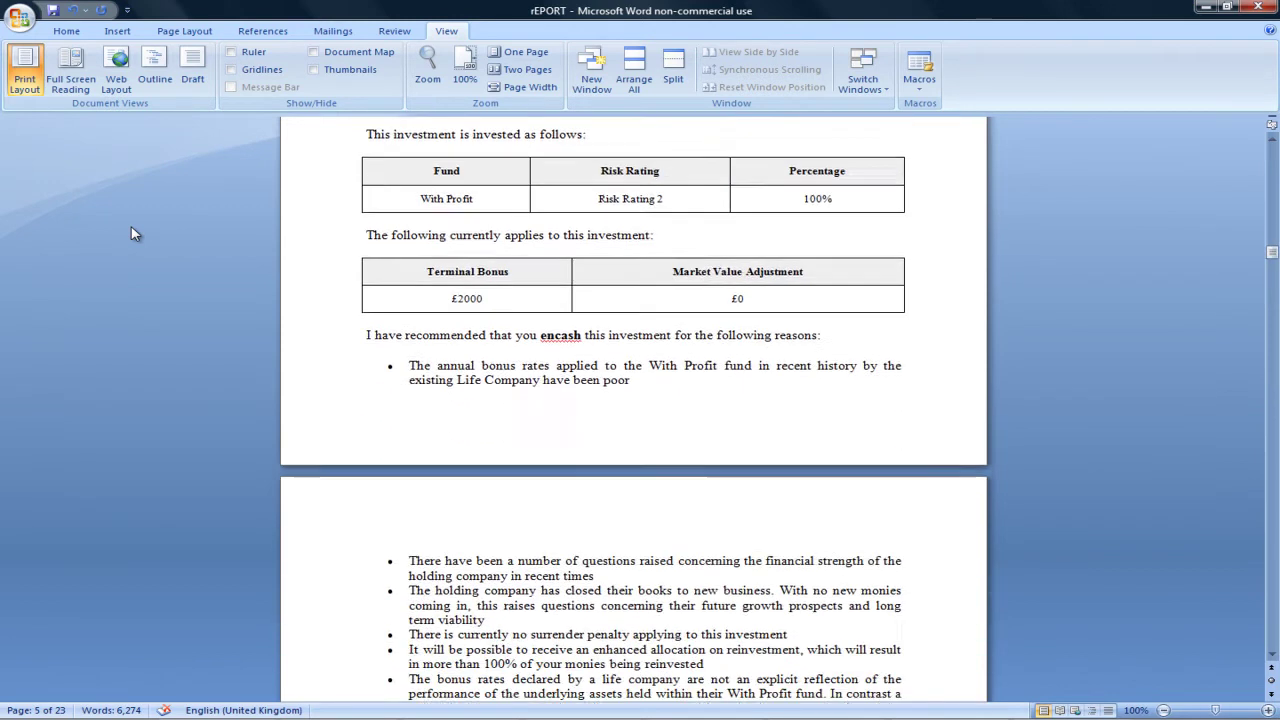
{"action": "scroll", "coordinate": [135, 233], "scroll_direction": "down", "scroll_amount": 9}
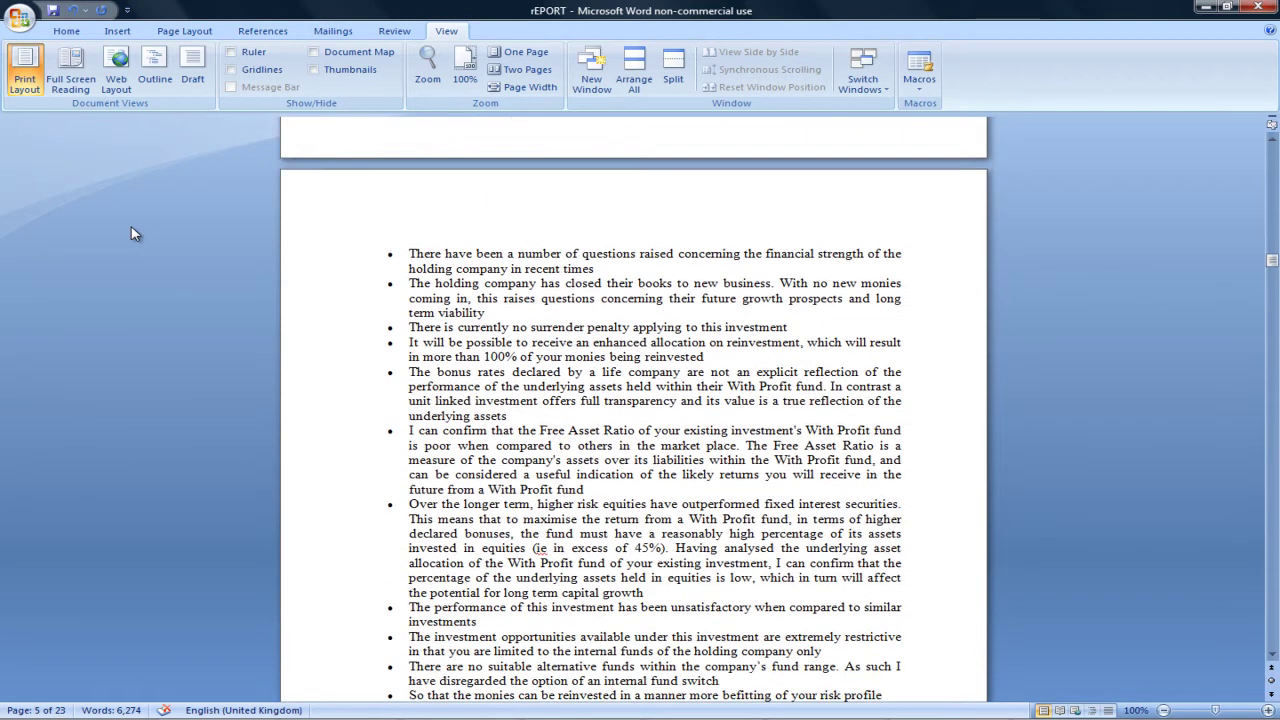
{"action": "scroll", "coordinate": [135, 233], "scroll_direction": "down", "scroll_amount": 2}
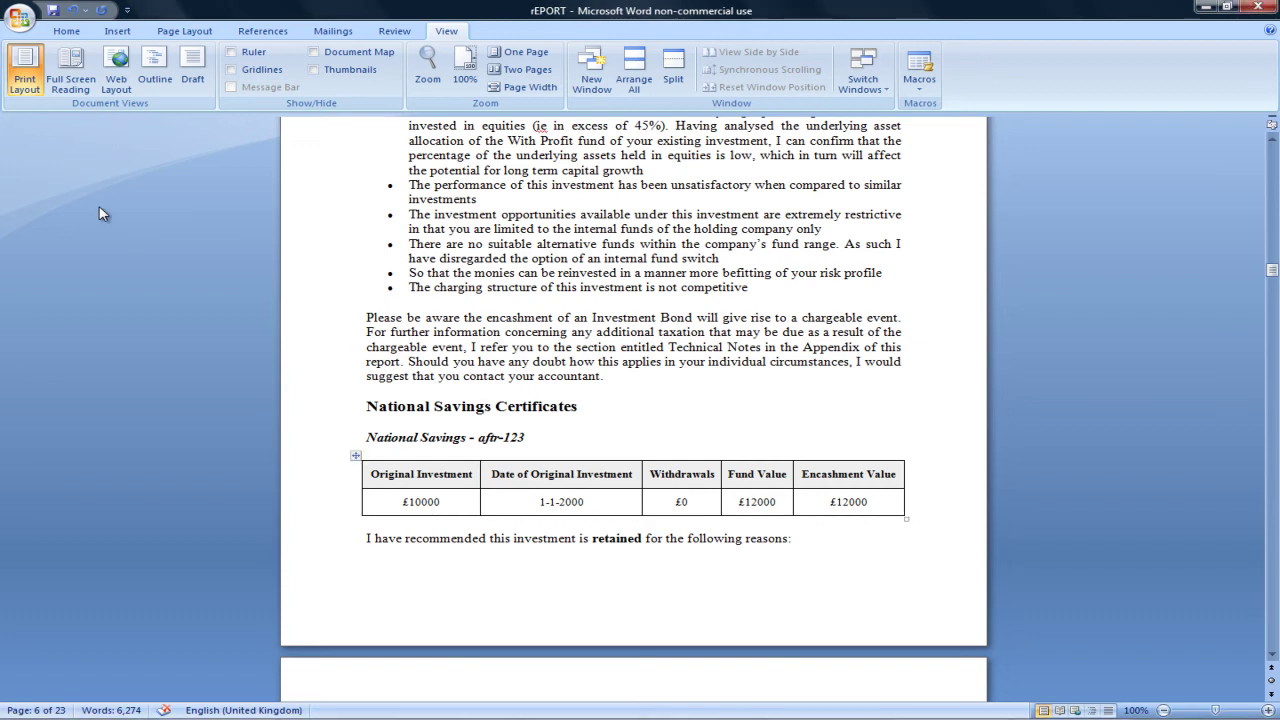
{"action": "scroll", "coordinate": [100, 213], "scroll_direction": "down", "scroll_amount": 10}
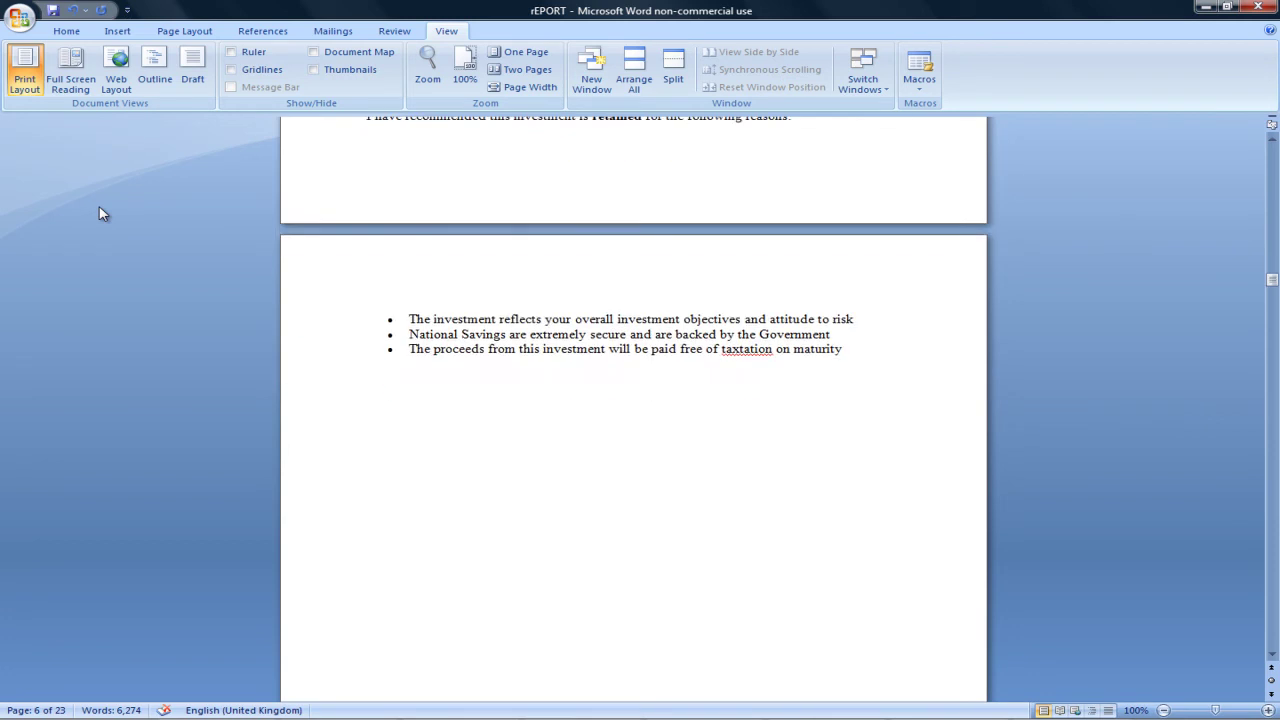
{"action": "scroll", "coordinate": [100, 213], "scroll_direction": "down", "scroll_amount": 10}
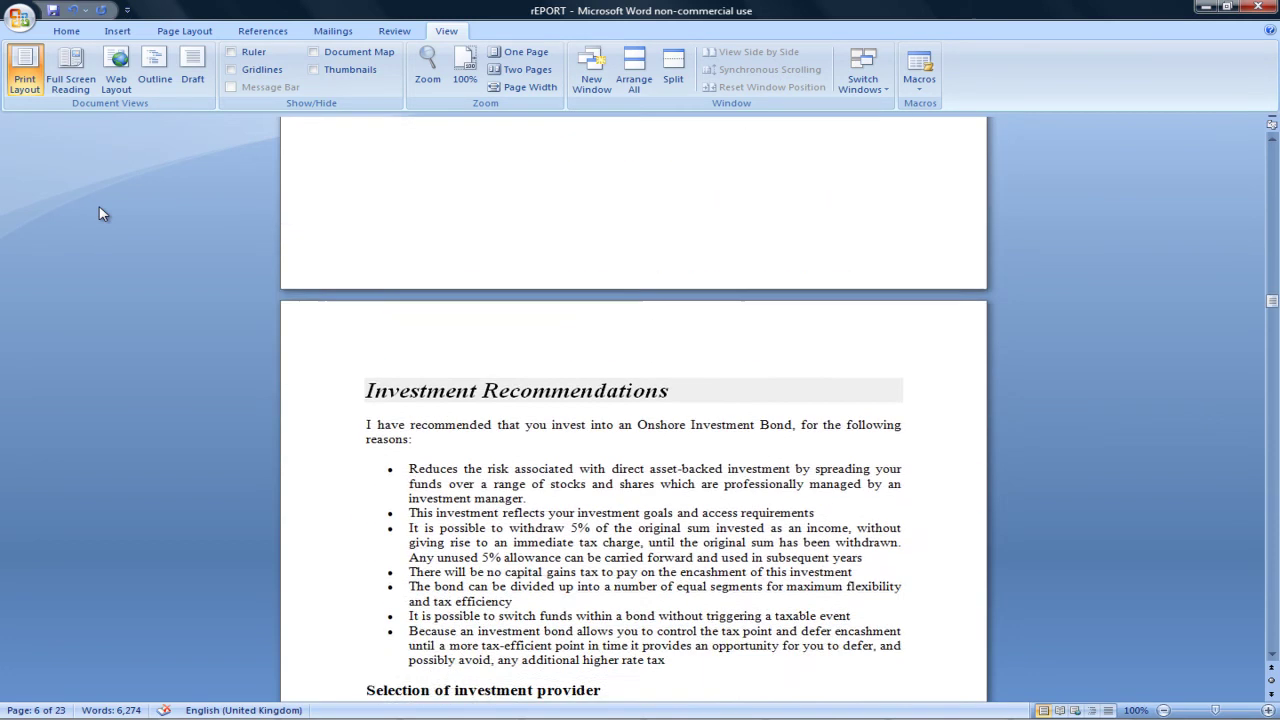
{"action": "scroll", "coordinate": [100, 213], "scroll_direction": "down", "scroll_amount": 3}
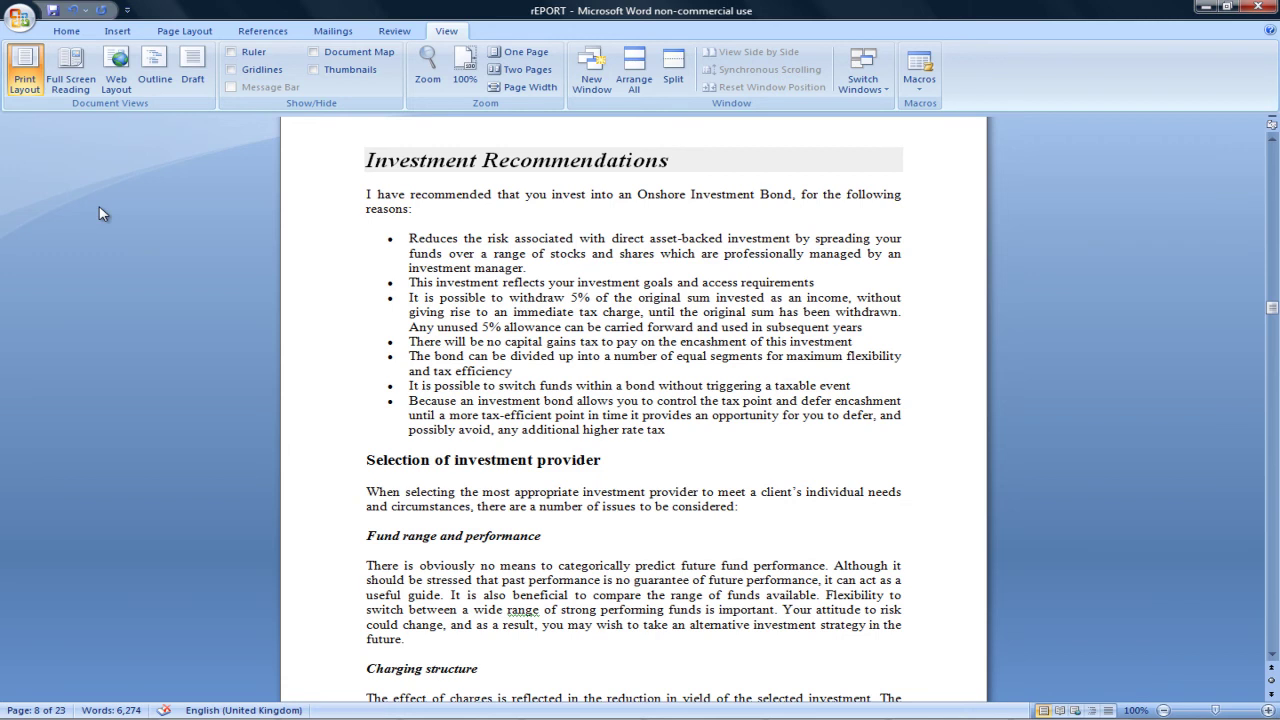
{"action": "scroll", "coordinate": [100, 213], "scroll_direction": "down", "scroll_amount": 6}
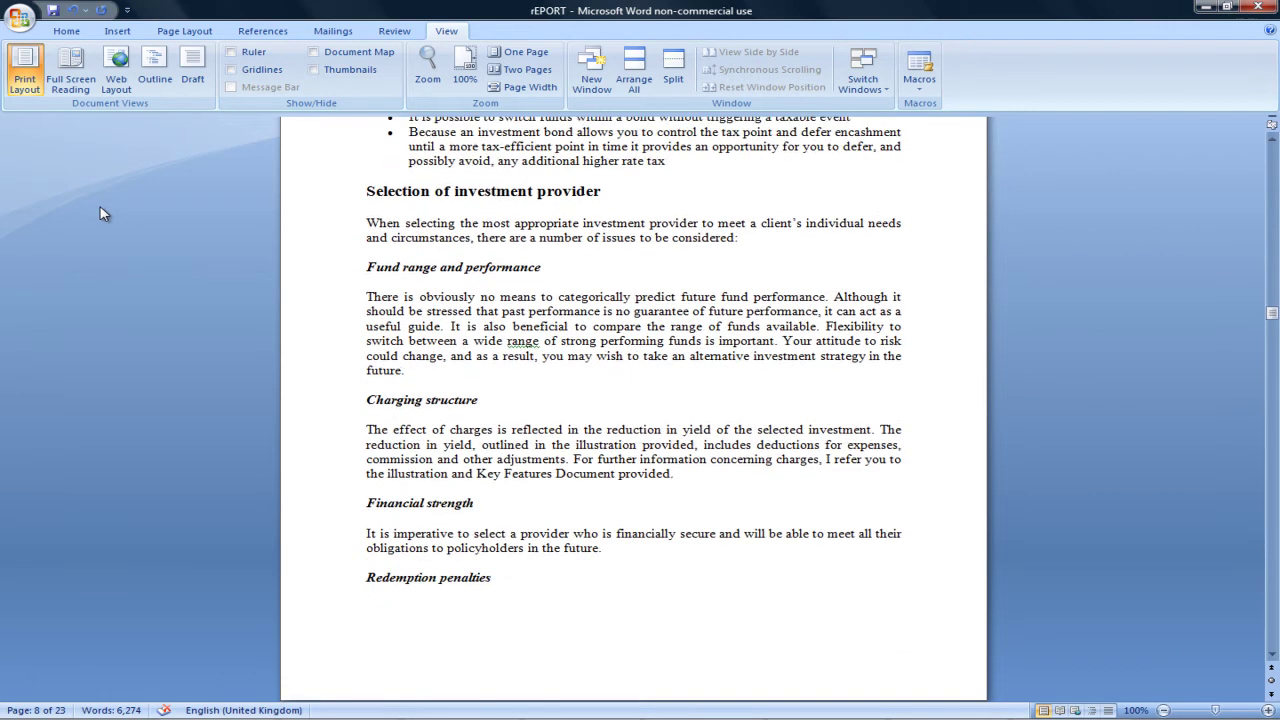
{"action": "scroll", "coordinate": [100, 213], "scroll_direction": "down", "scroll_amount": 6}
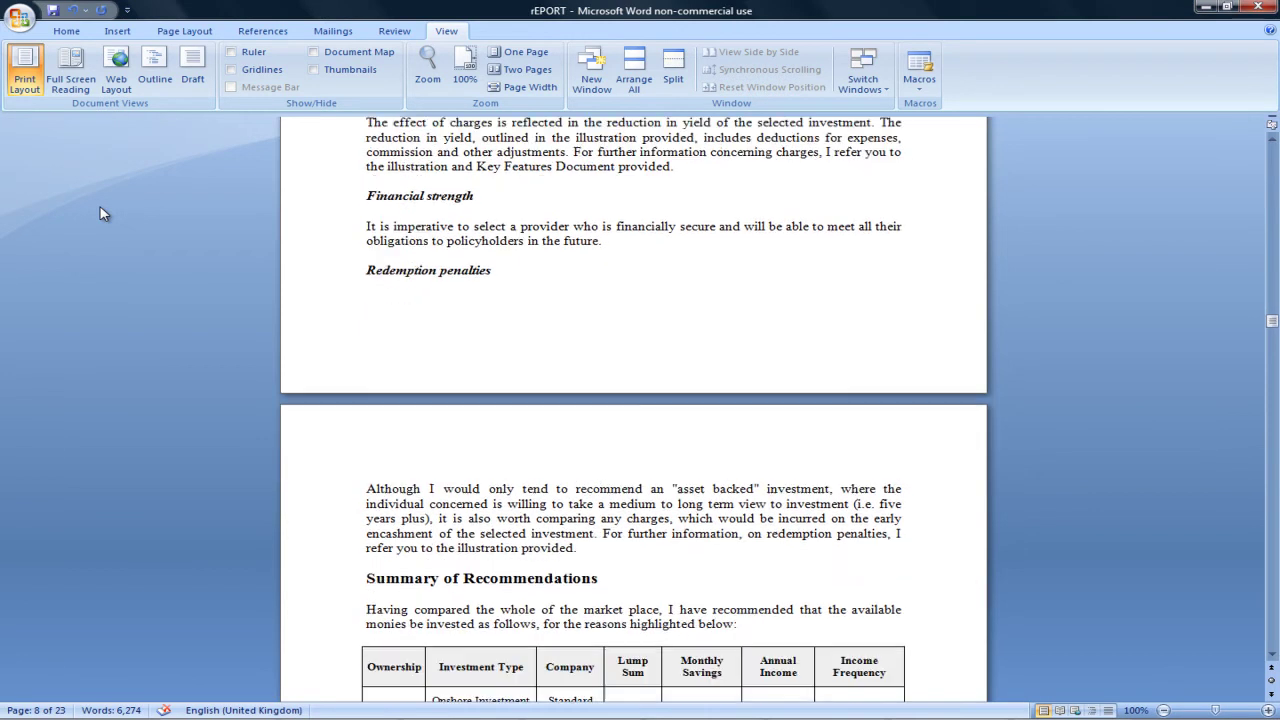
{"action": "scroll", "coordinate": [100, 213], "scroll_direction": "down", "scroll_amount": 5}
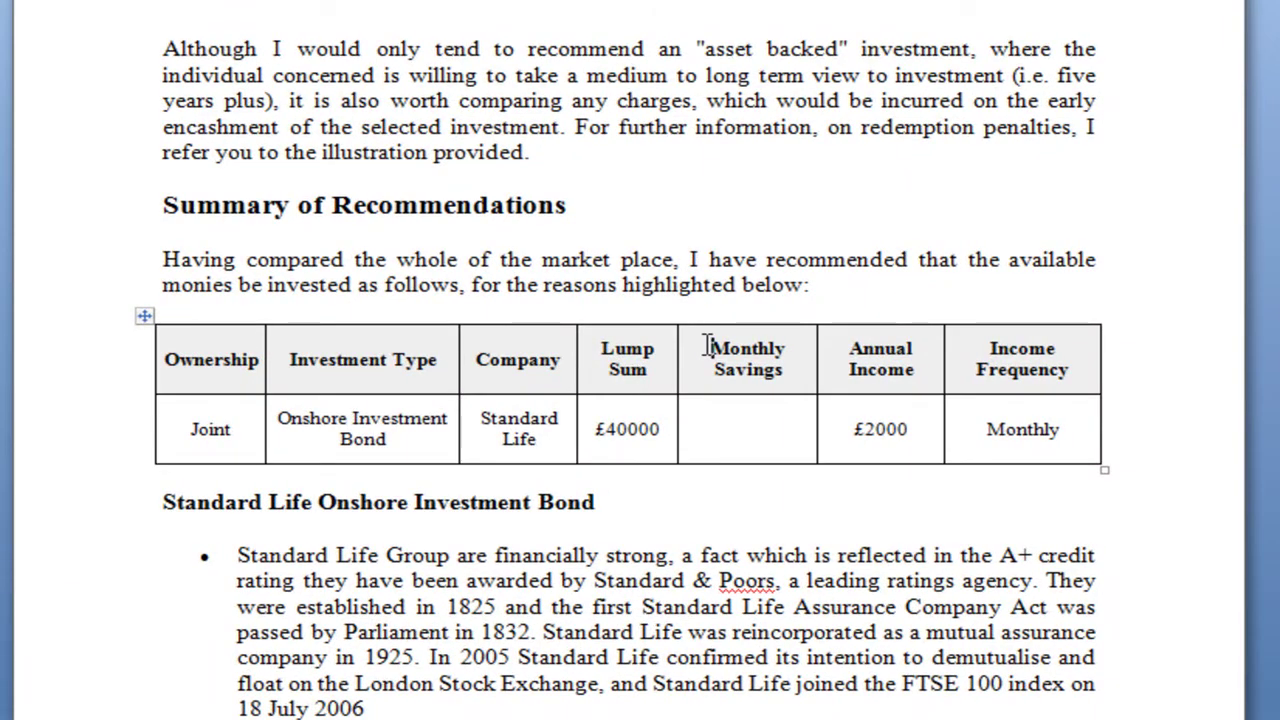
Delete the empty Monthly Savings column from the Summary of Recommendations table.
{"action": "left_click_drag", "start_coordinate": [707, 346], "coordinate": [746, 424]}
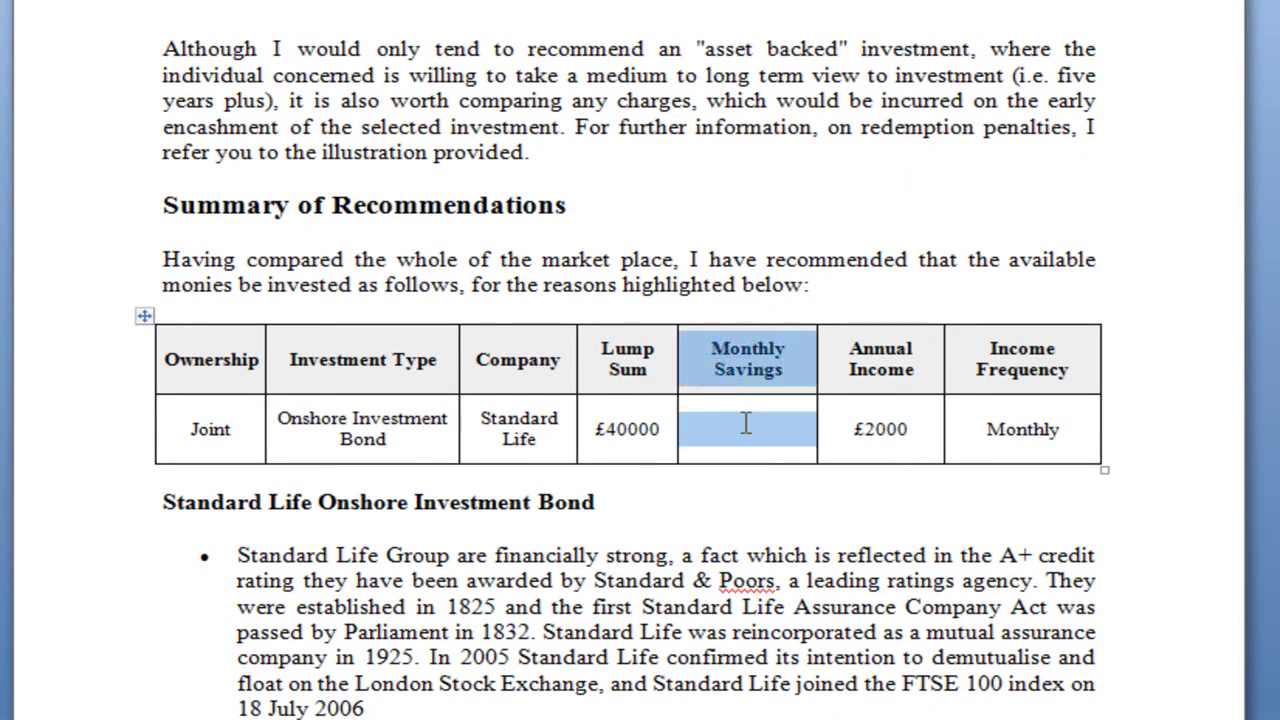
{"action": "right_click", "coordinate": [710, 360]}
{"action": "left_click", "coordinate": [826, 505]}
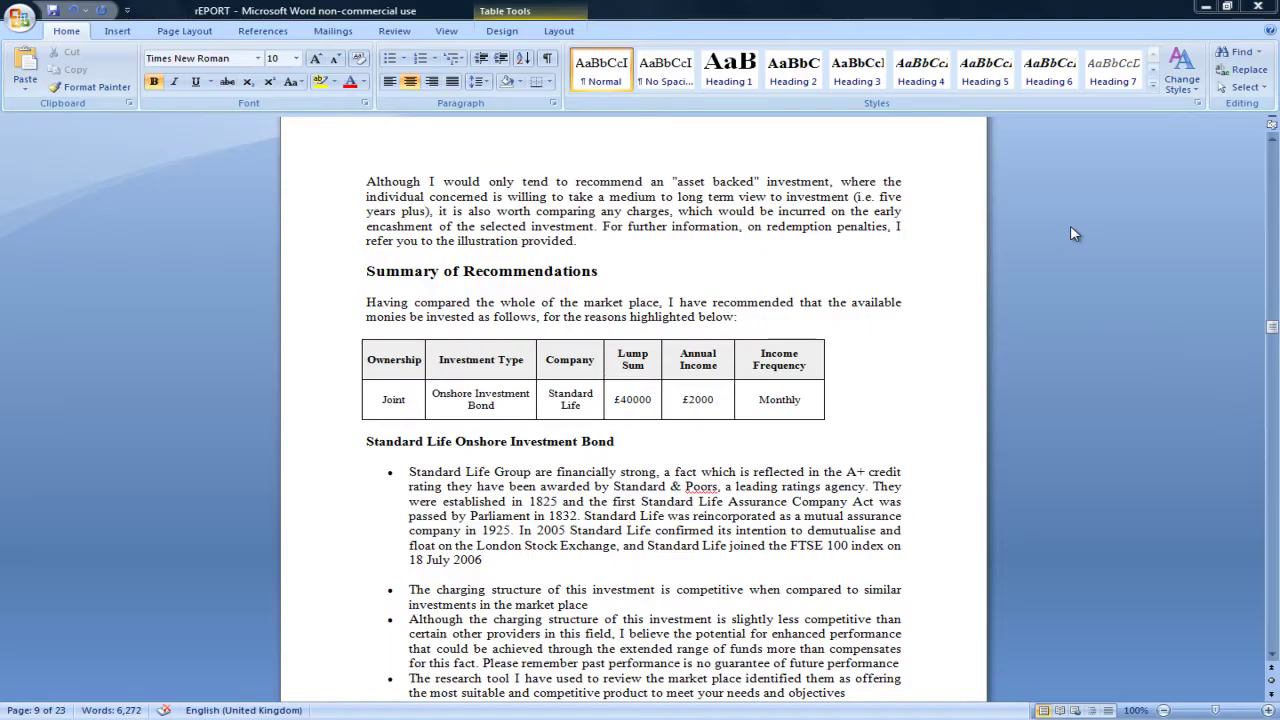
Review the Onshore Investment Bond reasons, Fund Selection, trust notes, Cancellation Notice, emergency fund and discounted alternative products sections.
{"action": "scroll", "coordinate": [1070, 234], "scroll_direction": "down", "scroll_amount": 12}
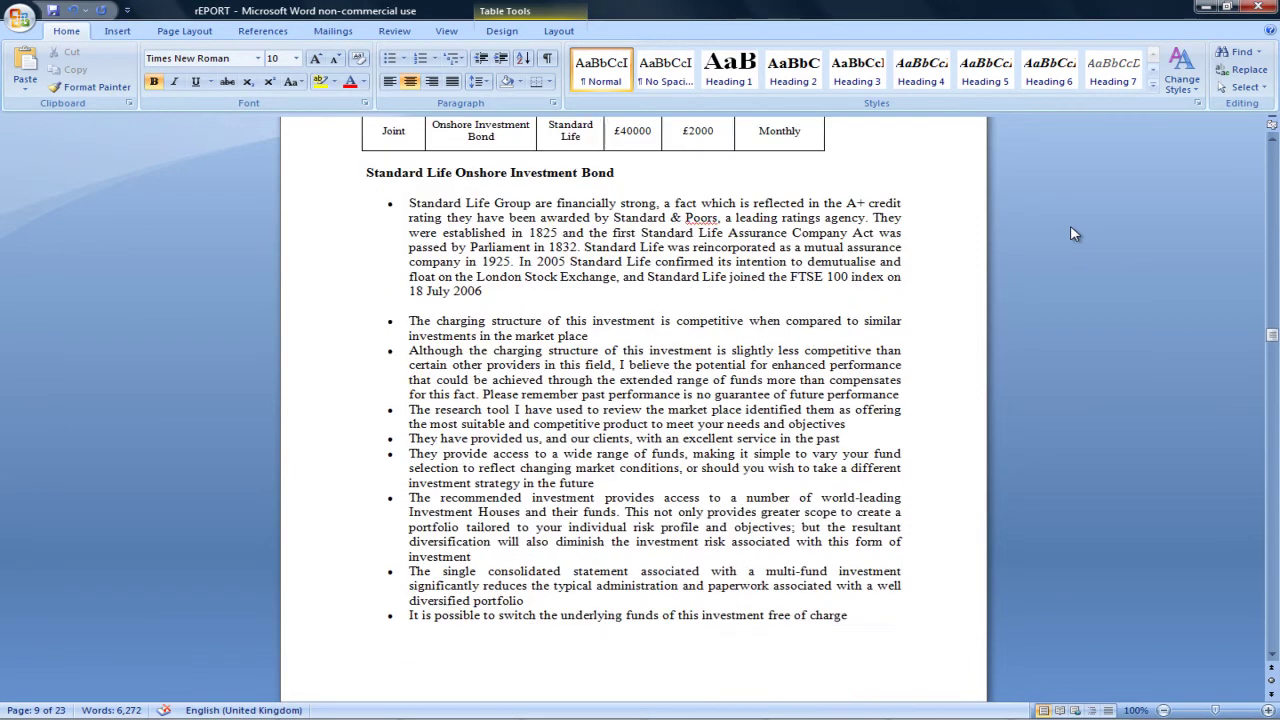
{"action": "scroll", "coordinate": [1070, 234], "scroll_direction": "down", "scroll_amount": 6}
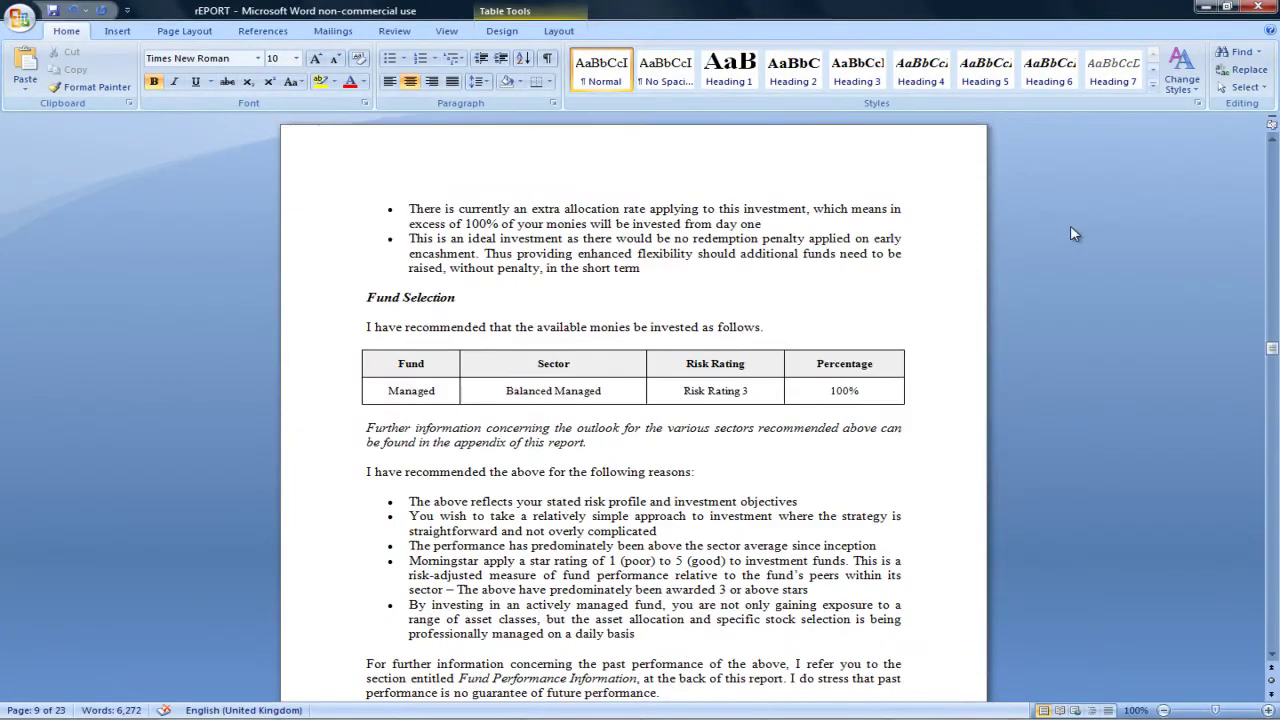
{"action": "scroll", "coordinate": [1070, 234], "scroll_direction": "down", "scroll_amount": 7}
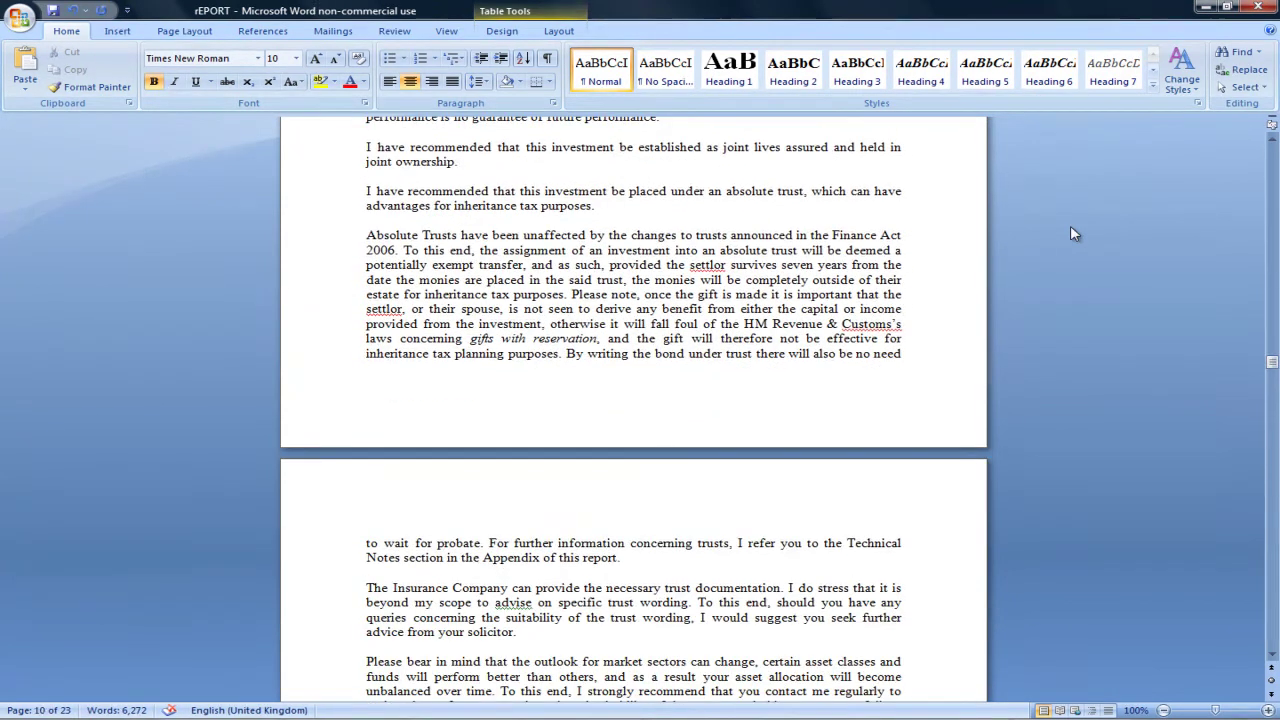
{"action": "scroll", "coordinate": [1070, 234], "scroll_direction": "down", "scroll_amount": 4}
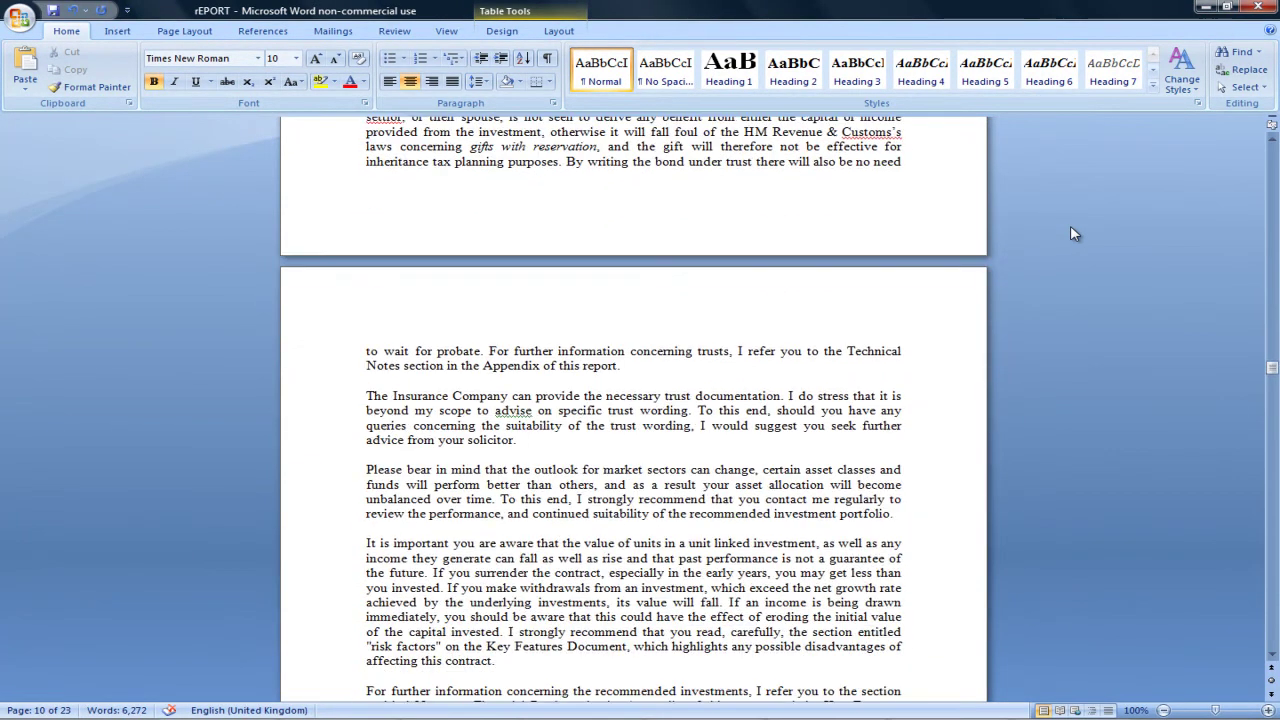
{"action": "scroll", "coordinate": [1070, 232], "scroll_direction": "down", "scroll_amount": 3}
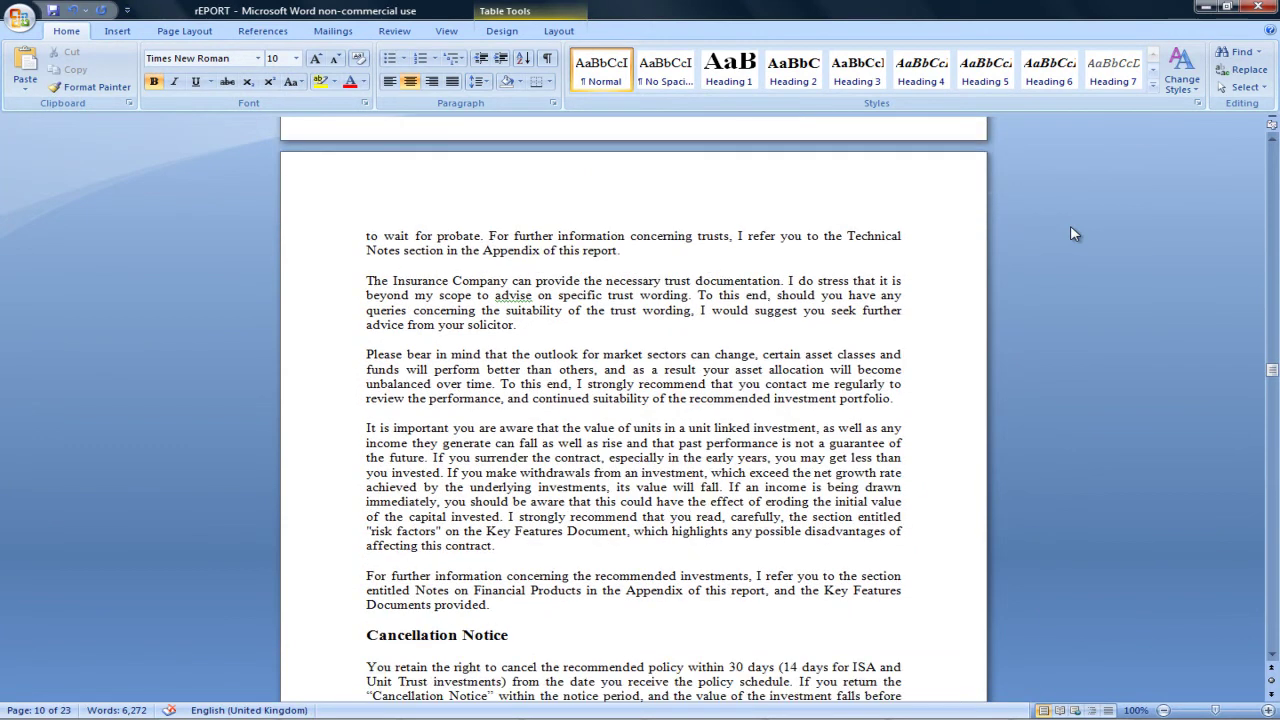
{"action": "scroll", "coordinate": [1070, 234], "scroll_direction": "down", "scroll_amount": 3}
{"action": "scroll", "coordinate": [1070, 234], "scroll_direction": "down", "scroll_amount": 6}
{"action": "scroll", "coordinate": [1070, 234], "scroll_direction": "down", "scroll_amount": 3}
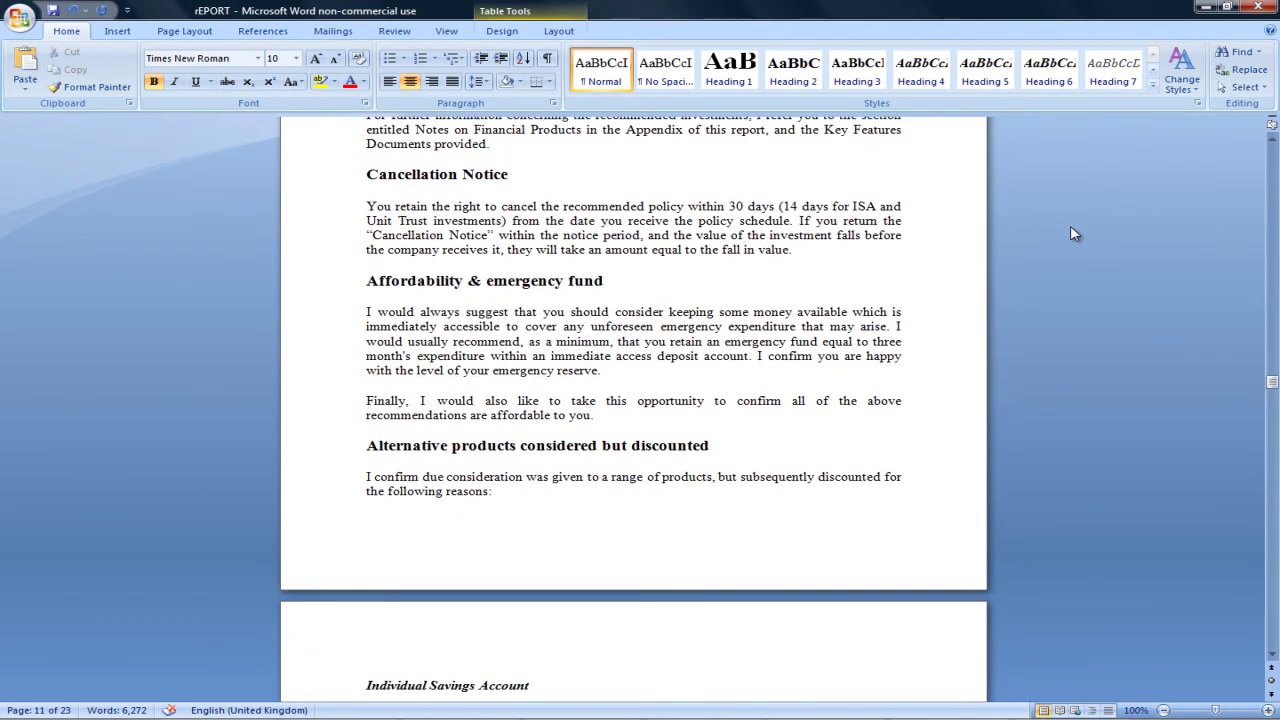
{"action": "scroll", "coordinate": [1070, 234], "scroll_direction": "down", "scroll_amount": 1}
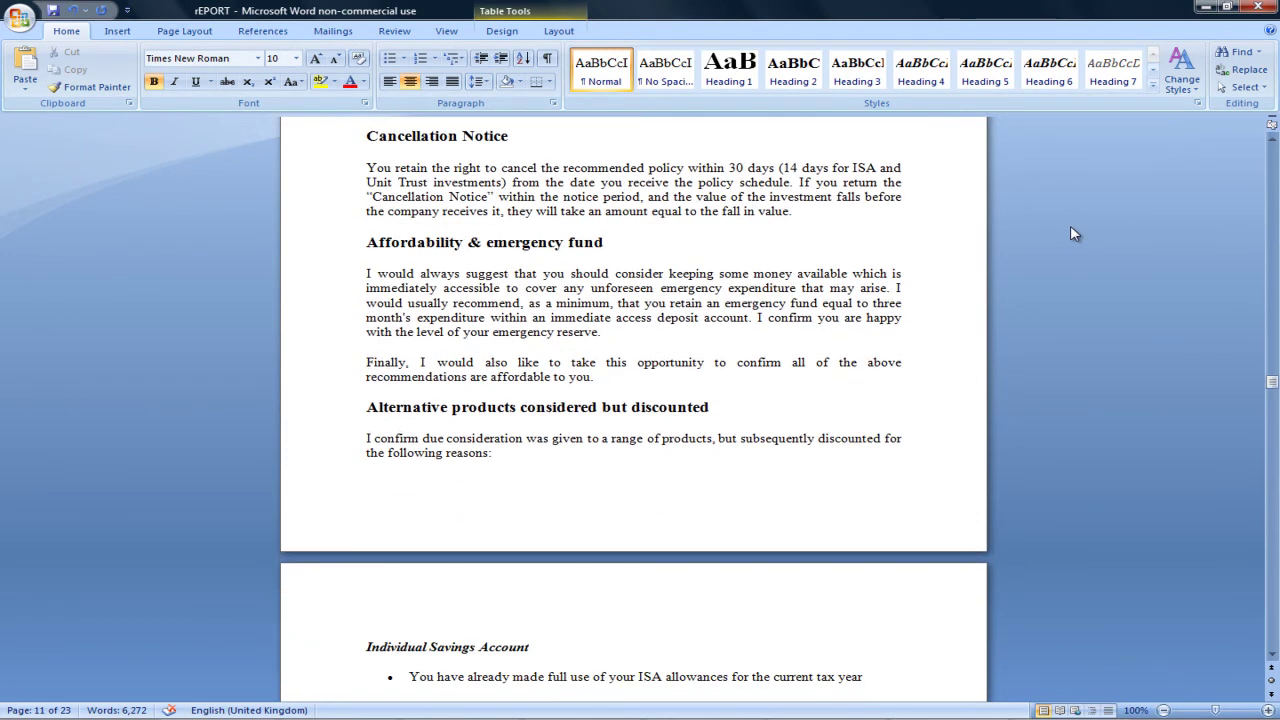
{"action": "scroll", "coordinate": [1070, 234], "scroll_direction": "down", "scroll_amount": 3}
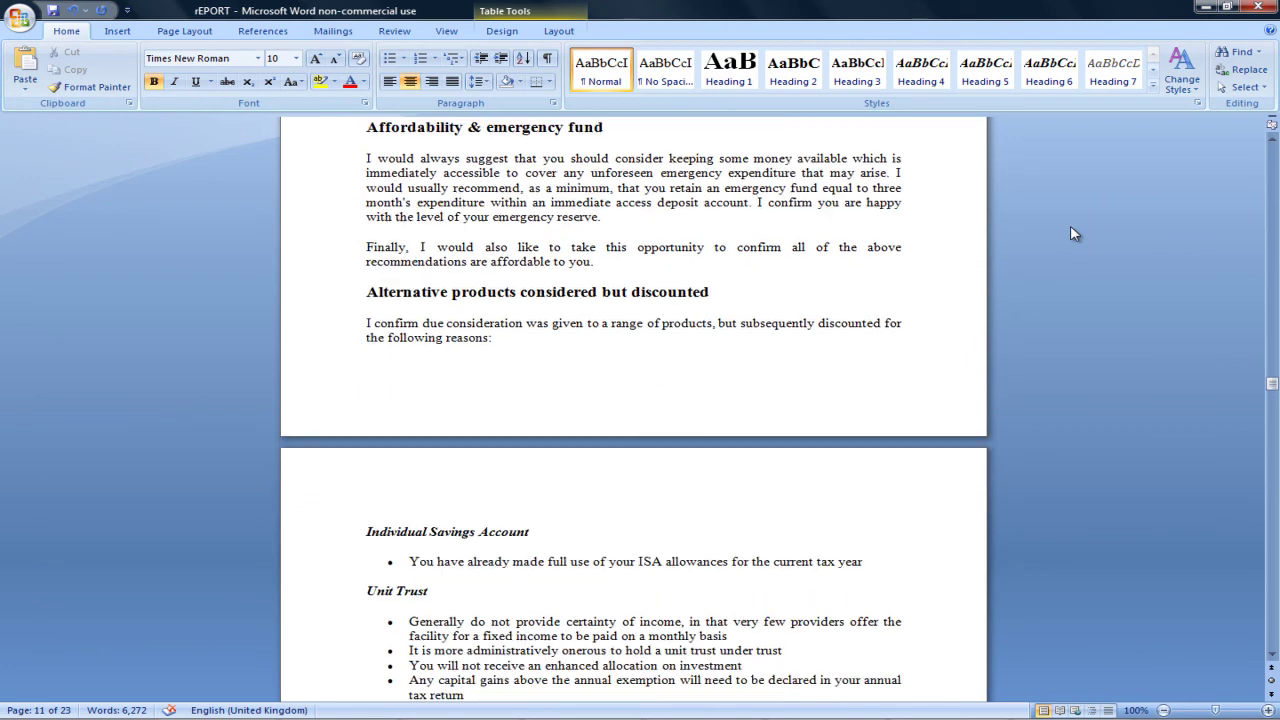
{"action": "scroll", "coordinate": [1070, 234], "scroll_direction": "down", "scroll_amount": 3}
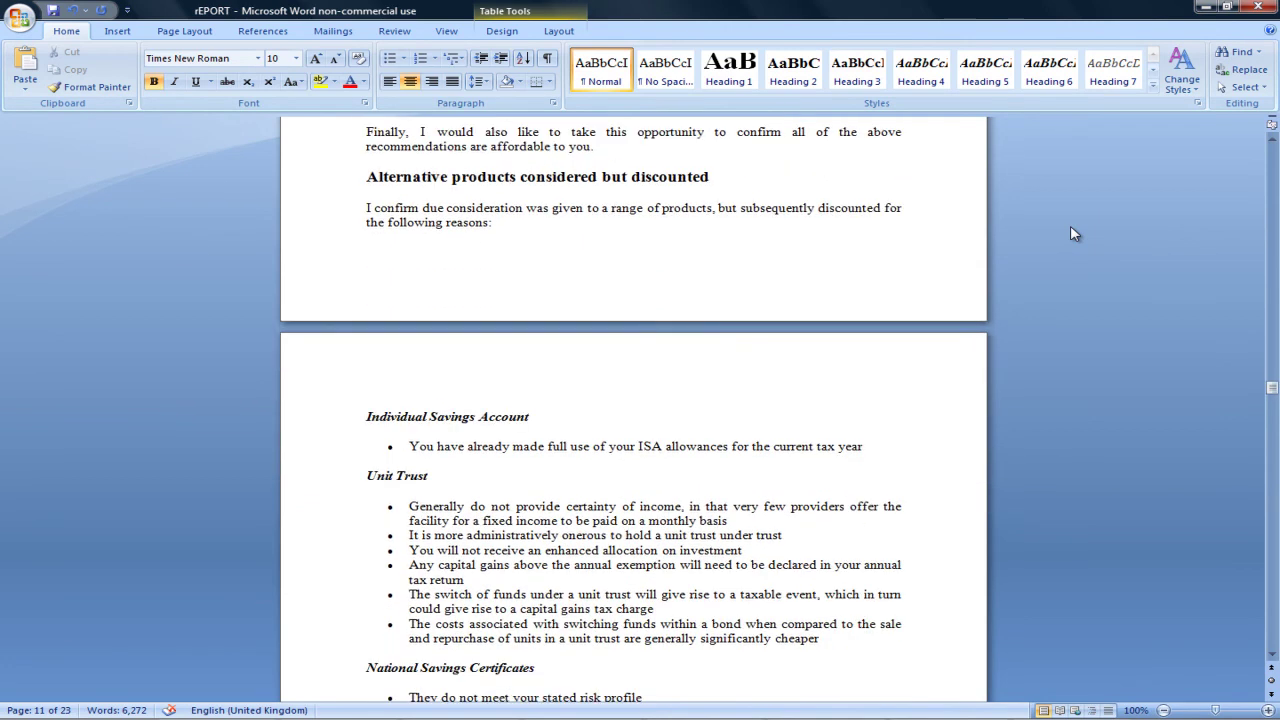
{"action": "scroll", "coordinate": [1108, 284], "scroll_direction": "down", "scroll_amount": 6}
{"action": "scroll", "coordinate": [1108, 284], "scroll_direction": "down", "scroll_amount": 8}
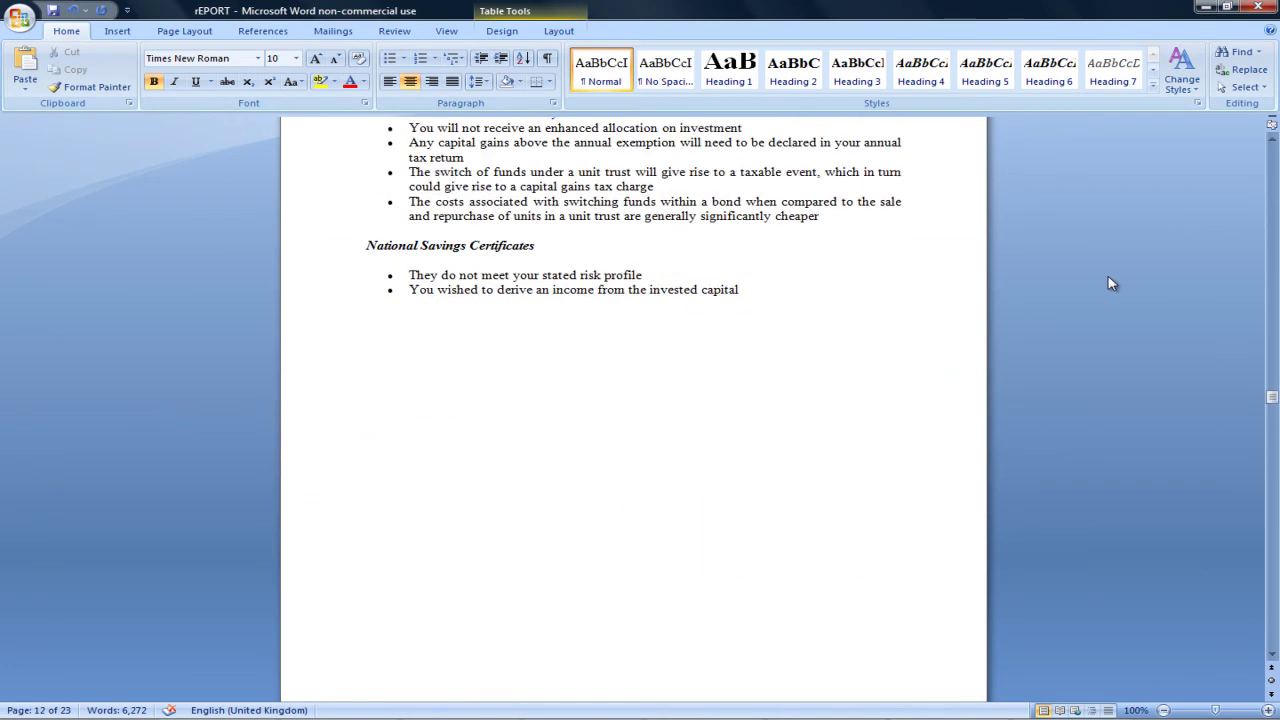
Examine the start of the Appendix, covering the Market Outlook May 2010 tables and the property investment outlook.
{"action": "scroll", "coordinate": [1108, 284], "scroll_direction": "down", "scroll_amount": 12}
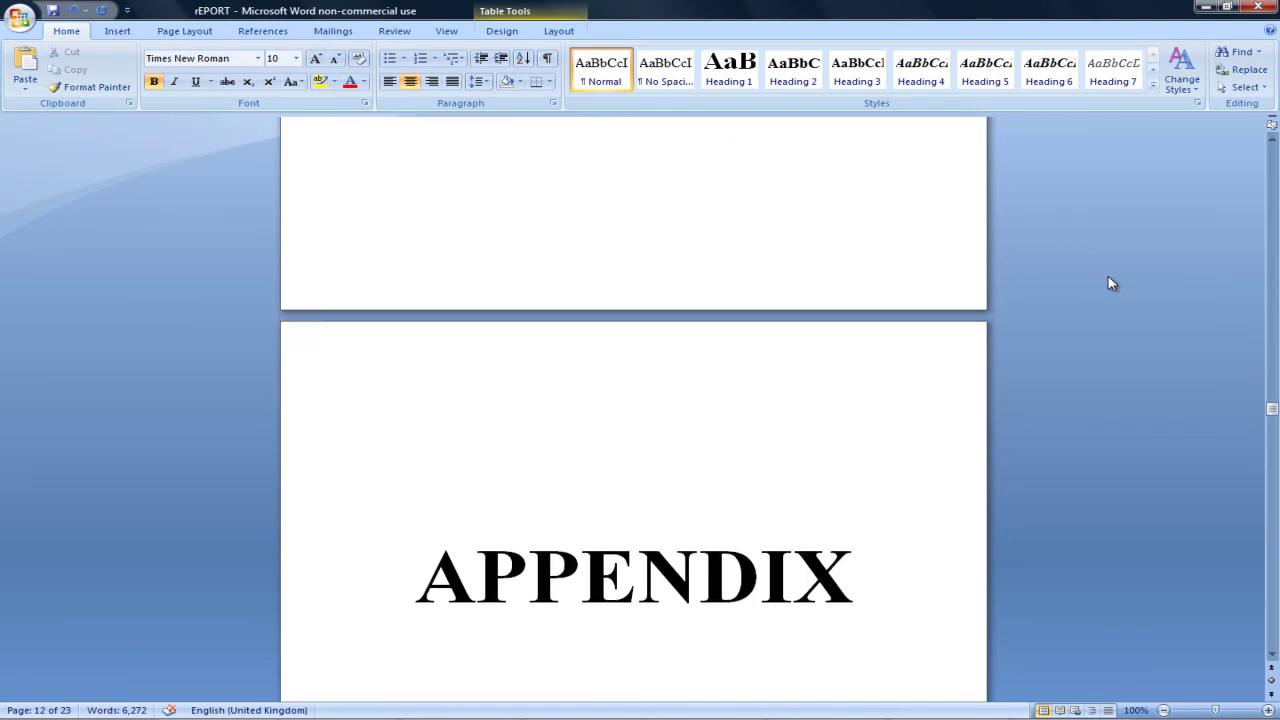
{"action": "scroll", "coordinate": [1108, 284], "scroll_direction": "down", "scroll_amount": 3}
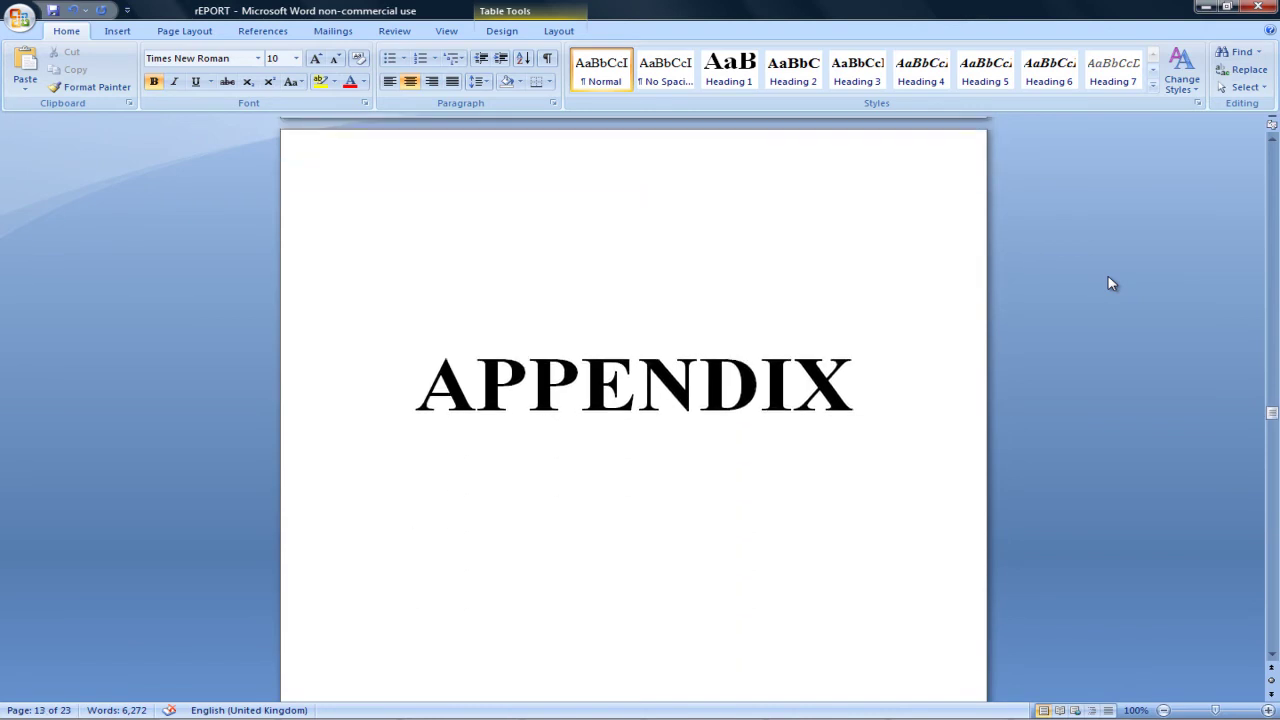
{"action": "scroll", "coordinate": [1108, 284], "scroll_direction": "down", "scroll_amount": 15}
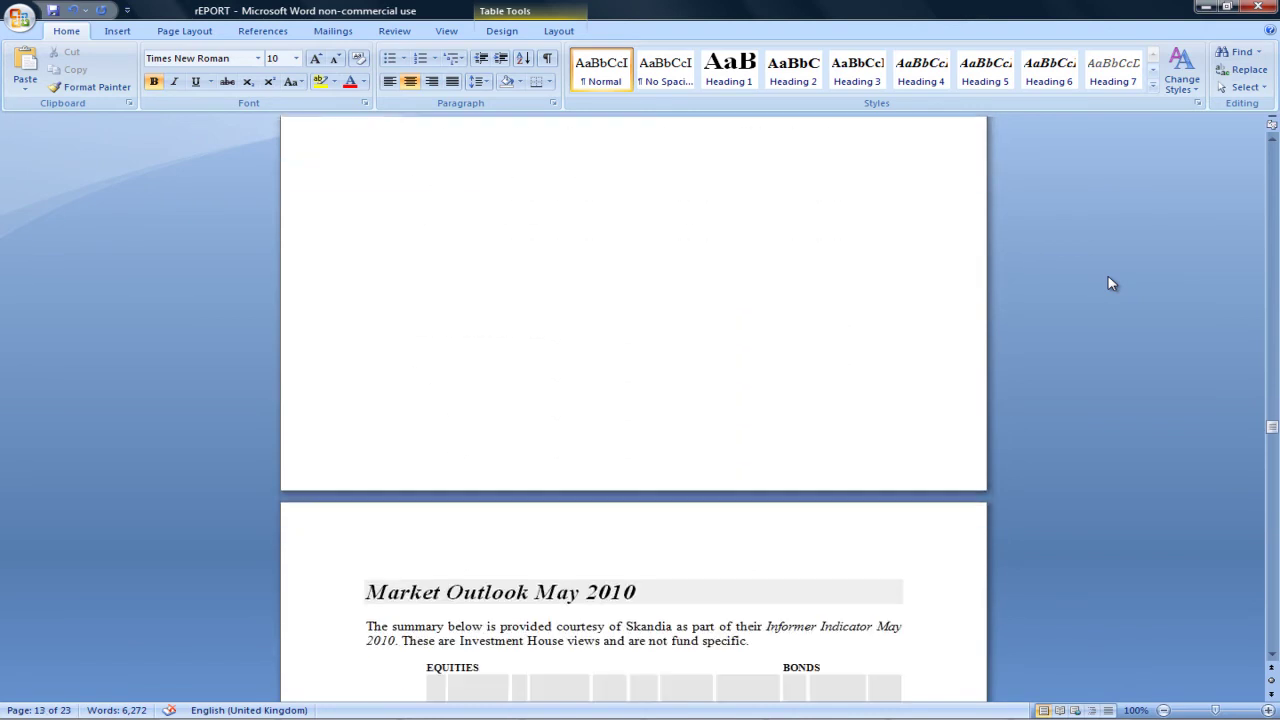
{"action": "scroll", "coordinate": [1108, 284], "scroll_direction": "down", "scroll_amount": 14}
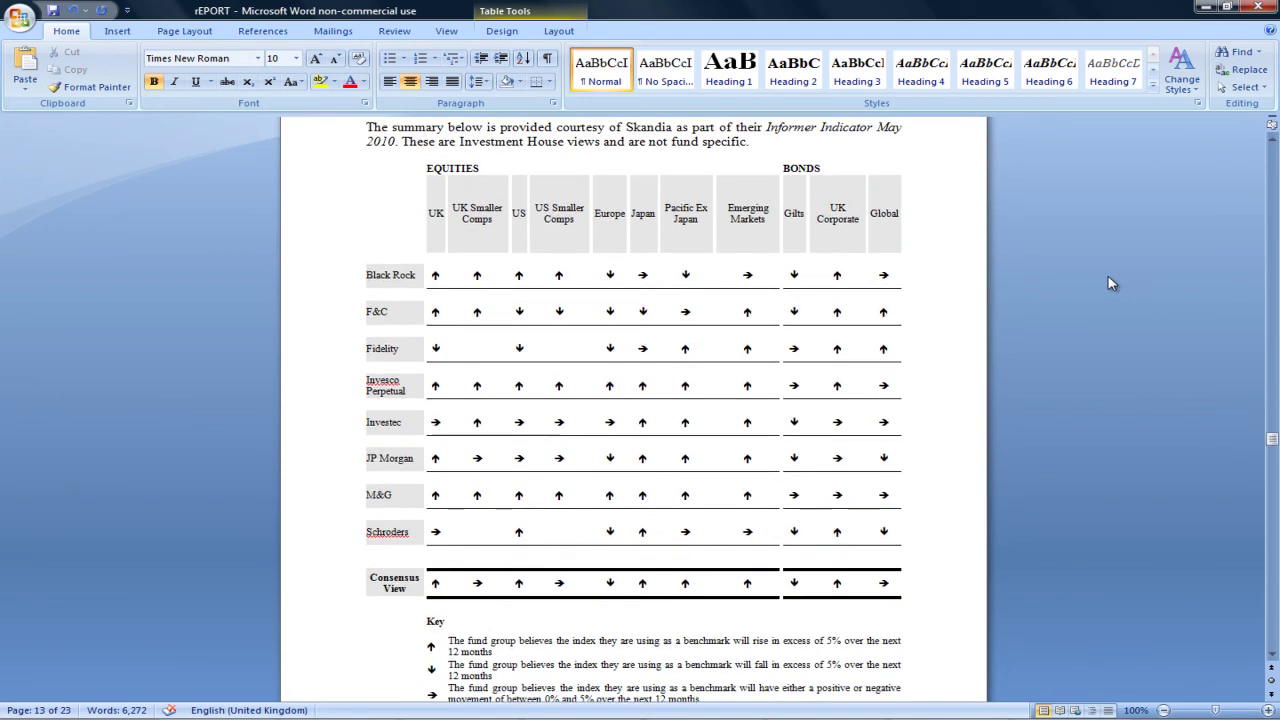
{"action": "scroll", "coordinate": [1108, 284], "scroll_direction": "down", "scroll_amount": 10}
{"action": "scroll", "coordinate": [1108, 284], "scroll_direction": "down", "scroll_amount": 9}
{"action": "scroll", "coordinate": [1108, 284], "scroll_direction": "down", "scroll_amount": 2}
{"action": "scroll", "coordinate": [1108, 284], "scroll_direction": "down", "scroll_amount": 9}
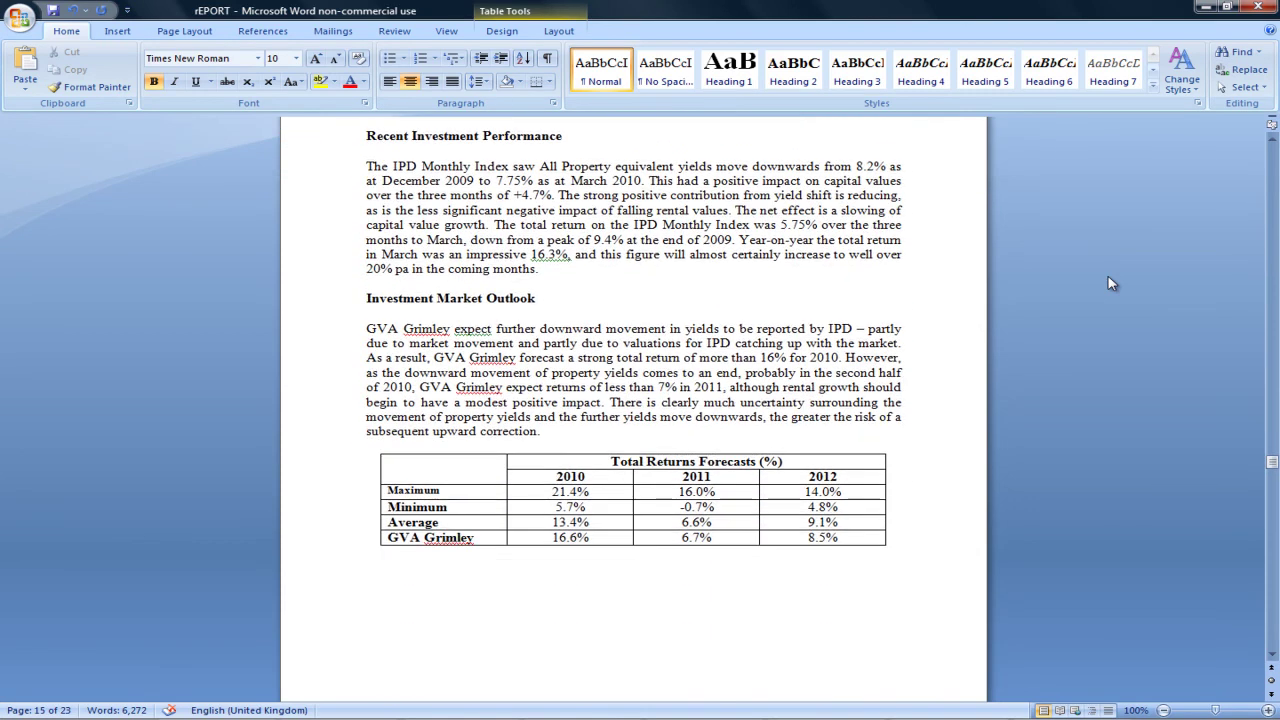
{"action": "scroll", "coordinate": [1108, 284], "scroll_direction": "down", "scroll_amount": 9}
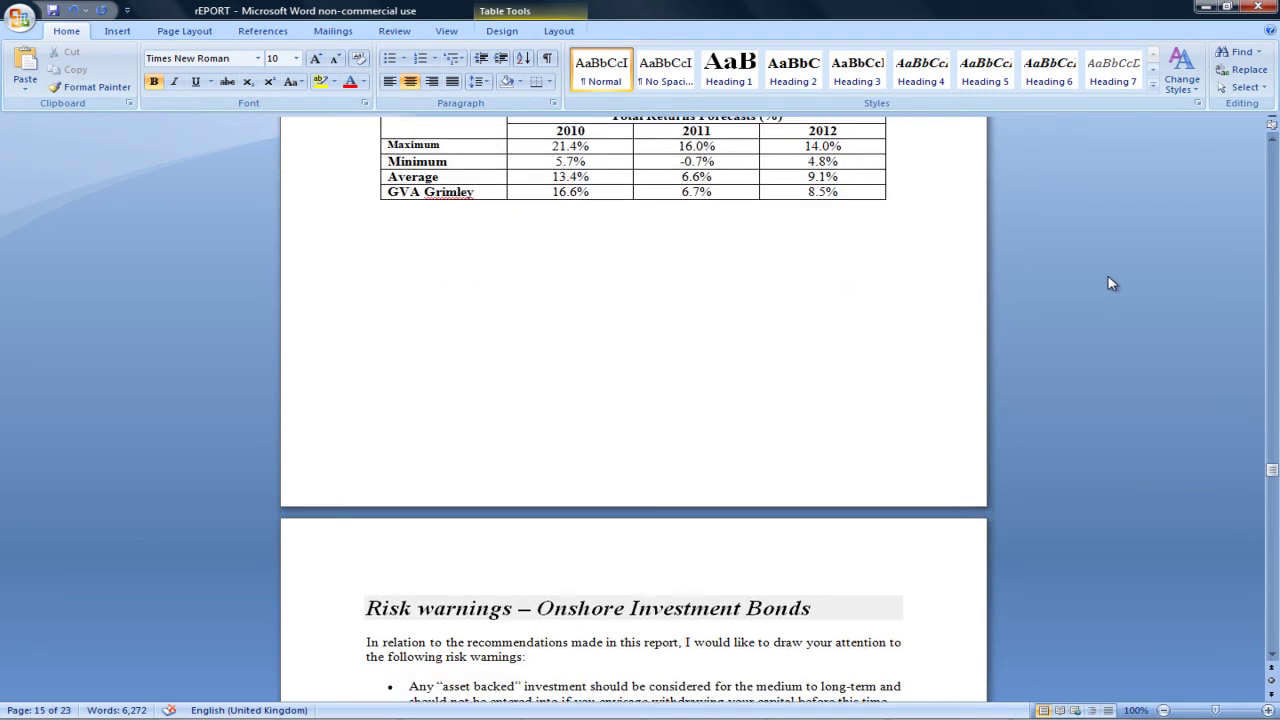
Review the rest of the Appendix, from the onshore bond risk warnings and technical notes through to the client acceptance signature page.
{"action": "scroll", "coordinate": [1108, 284], "scroll_direction": "down", "scroll_amount": 16}
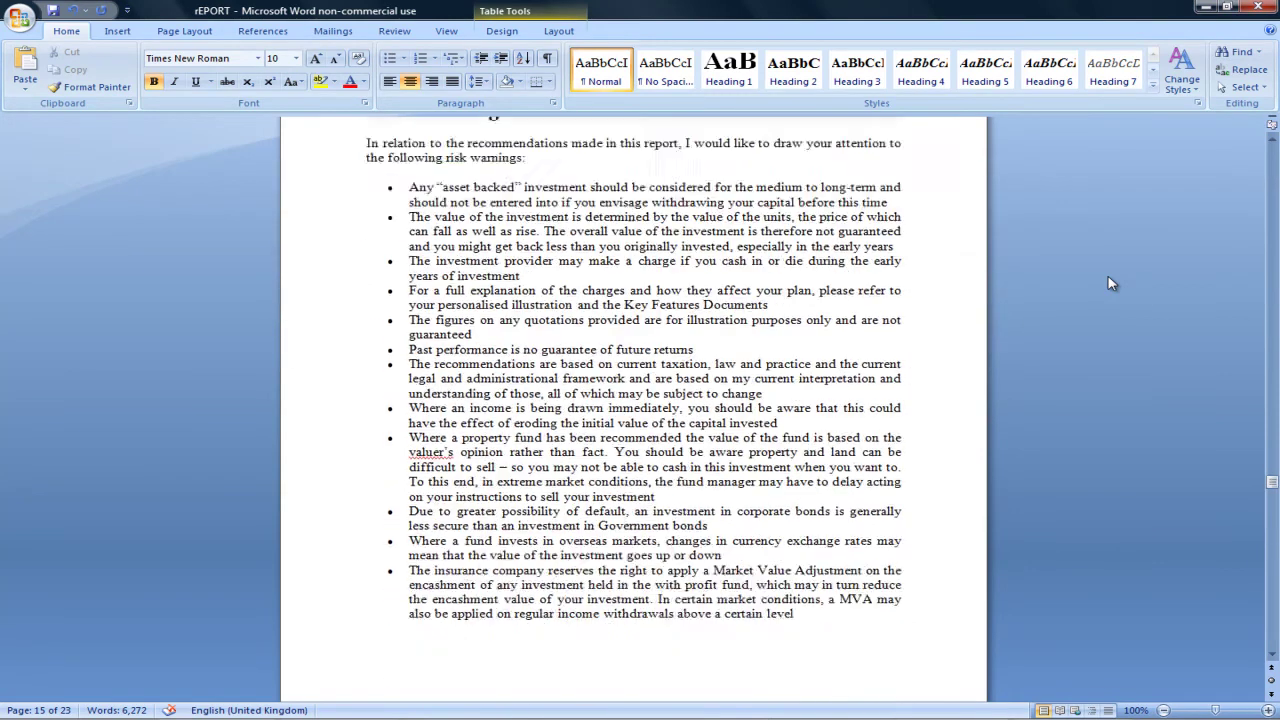
{"action": "scroll", "coordinate": [1108, 284], "scroll_direction": "down", "scroll_amount": 17}
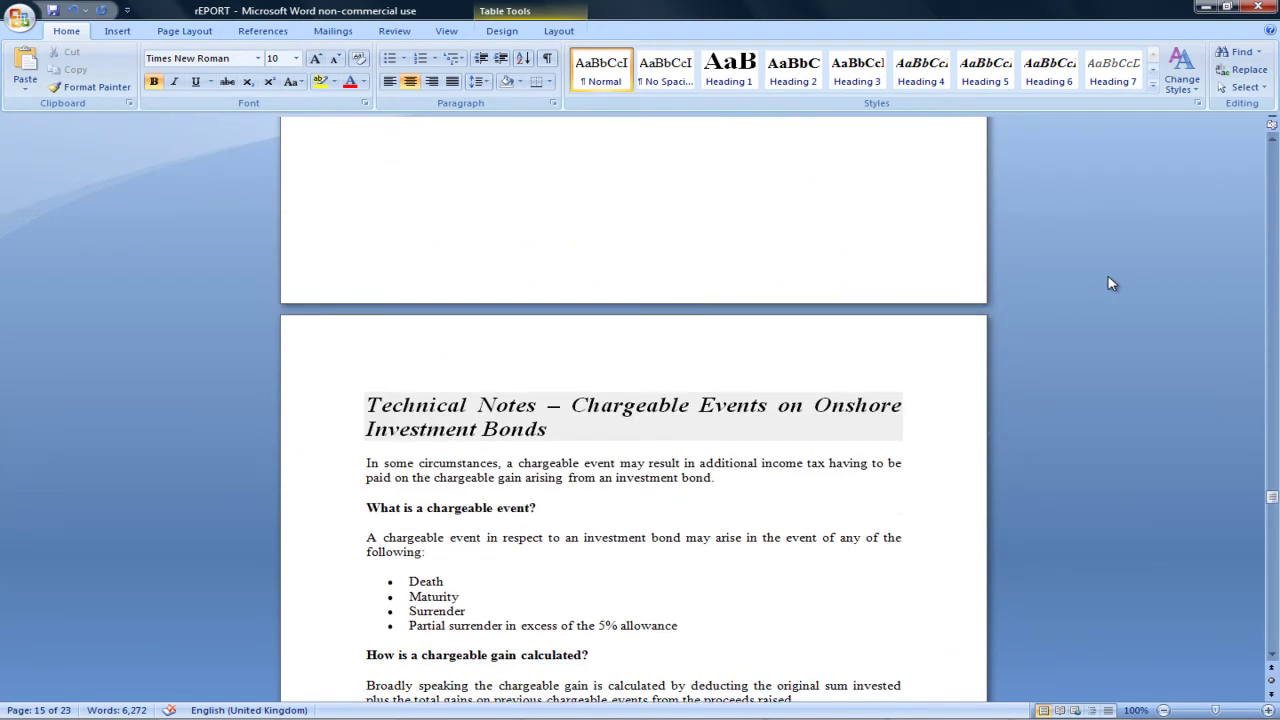
{"action": "scroll", "coordinate": [1108, 284], "scroll_direction": "down", "scroll_amount": 20}
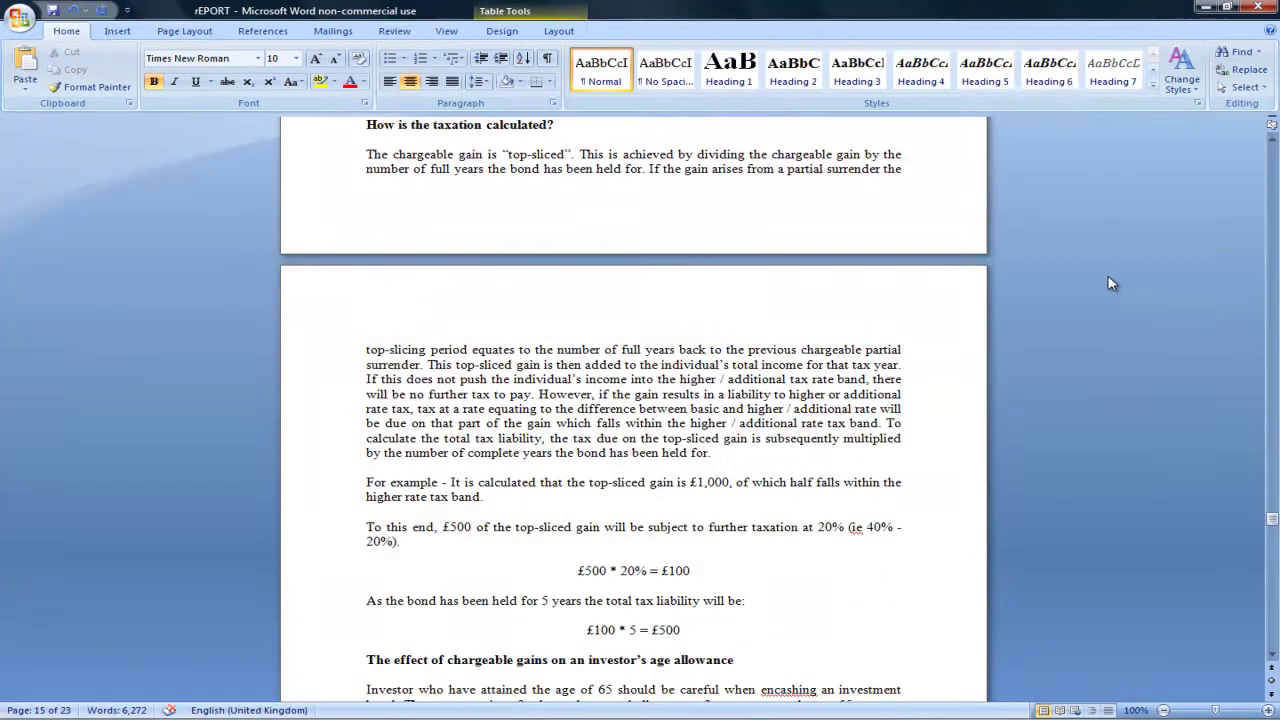
{"action": "scroll", "coordinate": [1108, 284], "scroll_direction": "down", "scroll_amount": 20}
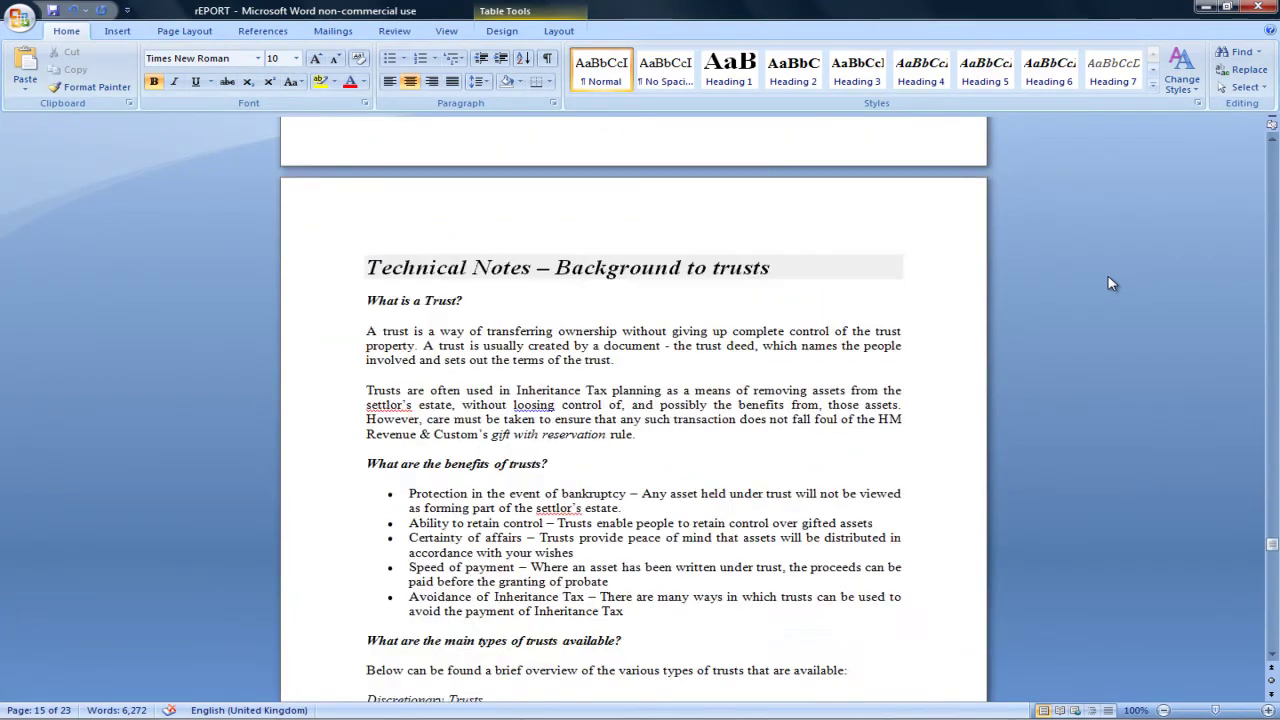
{"action": "scroll", "coordinate": [1108, 284], "scroll_direction": "down", "scroll_amount": 20}
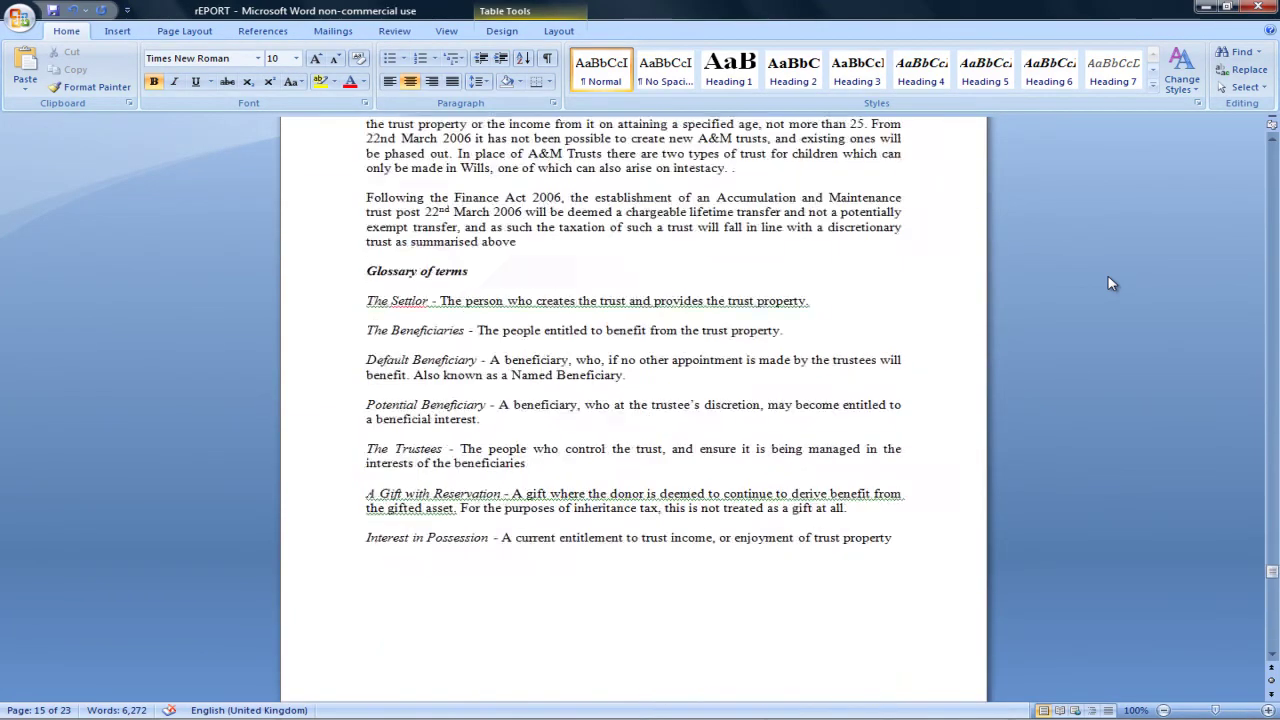
{"action": "scroll", "coordinate": [1108, 284], "scroll_direction": "down", "scroll_amount": 20}
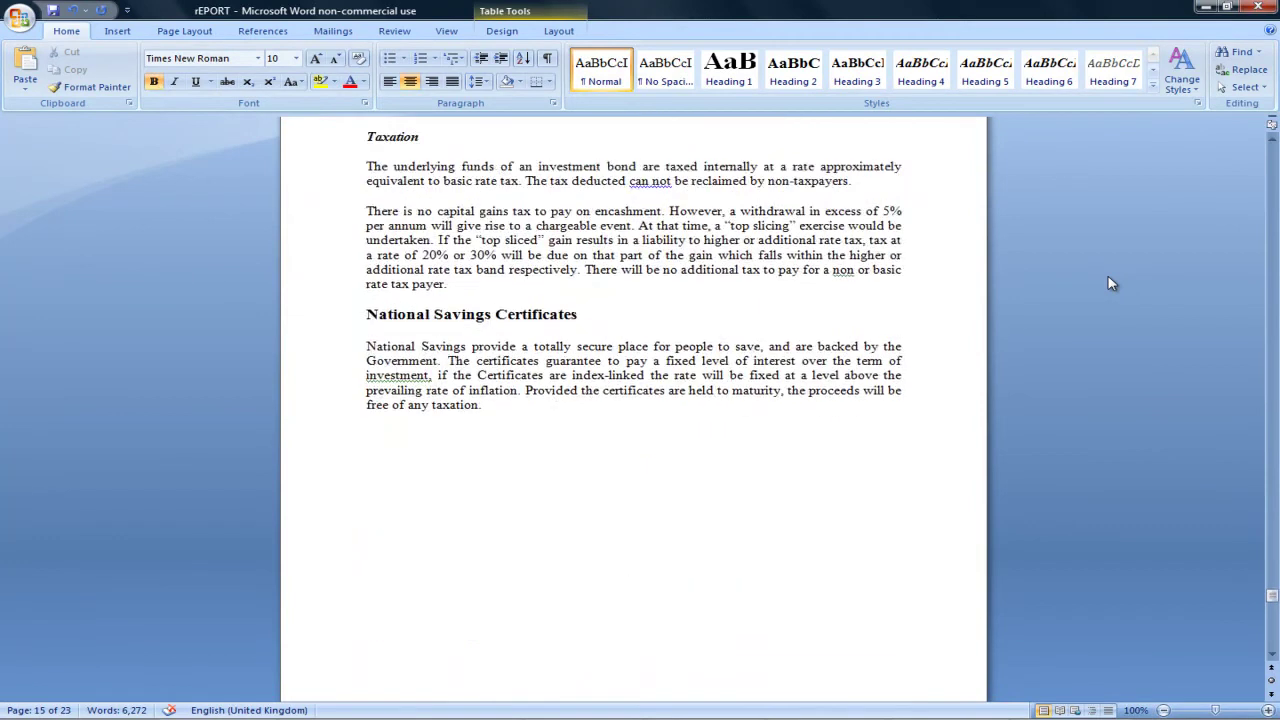
{"action": "scroll", "coordinate": [1108, 284], "scroll_direction": "down", "scroll_amount": 20}
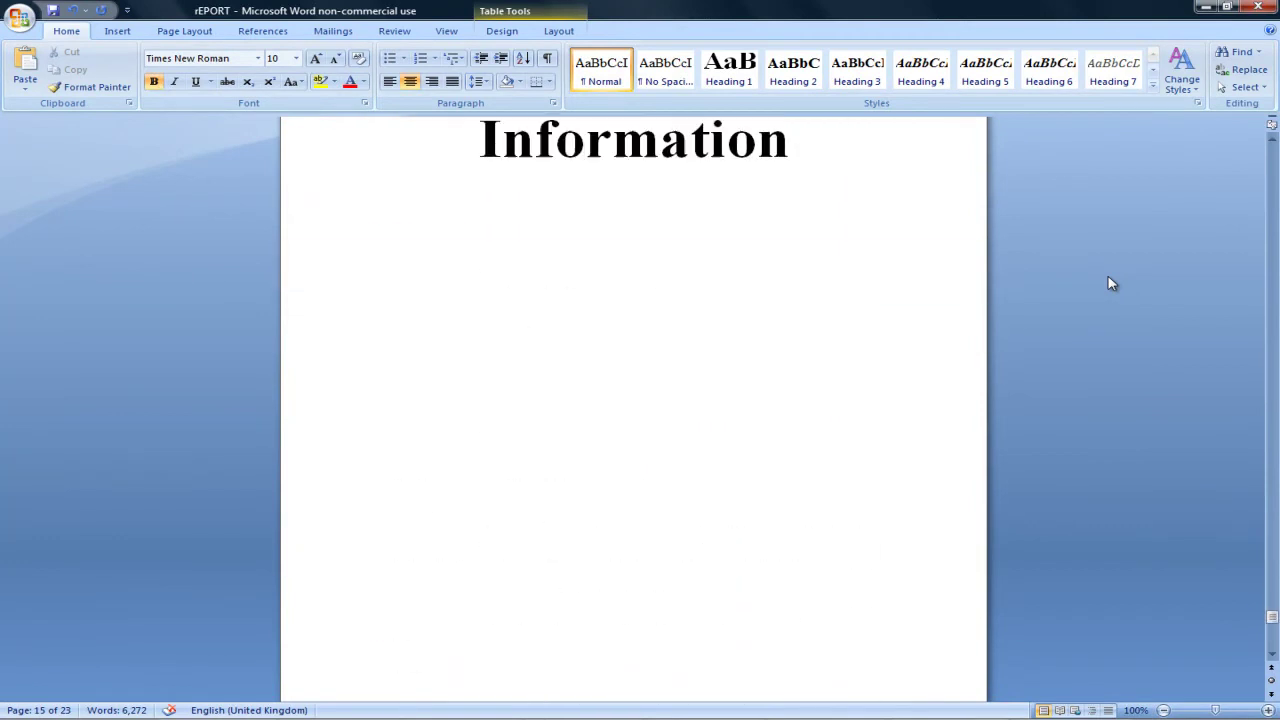
{"action": "scroll", "coordinate": [1108, 284], "scroll_direction": "down", "scroll_amount": 10}
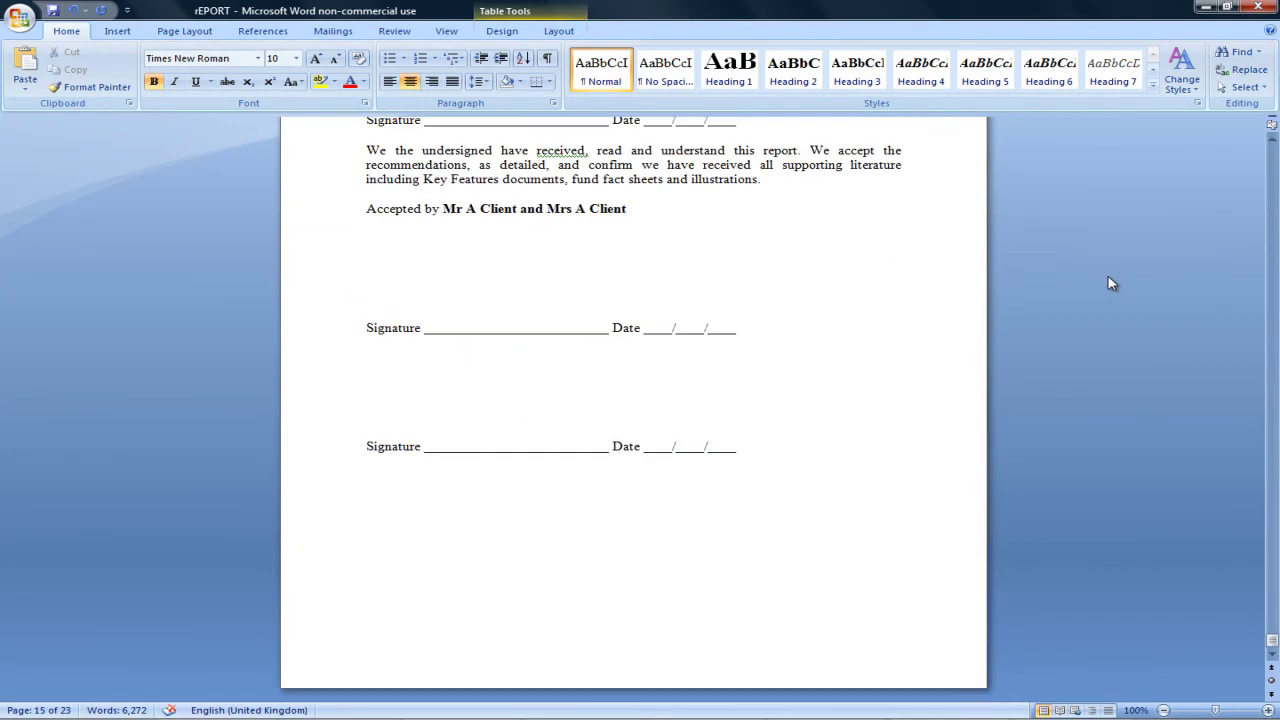